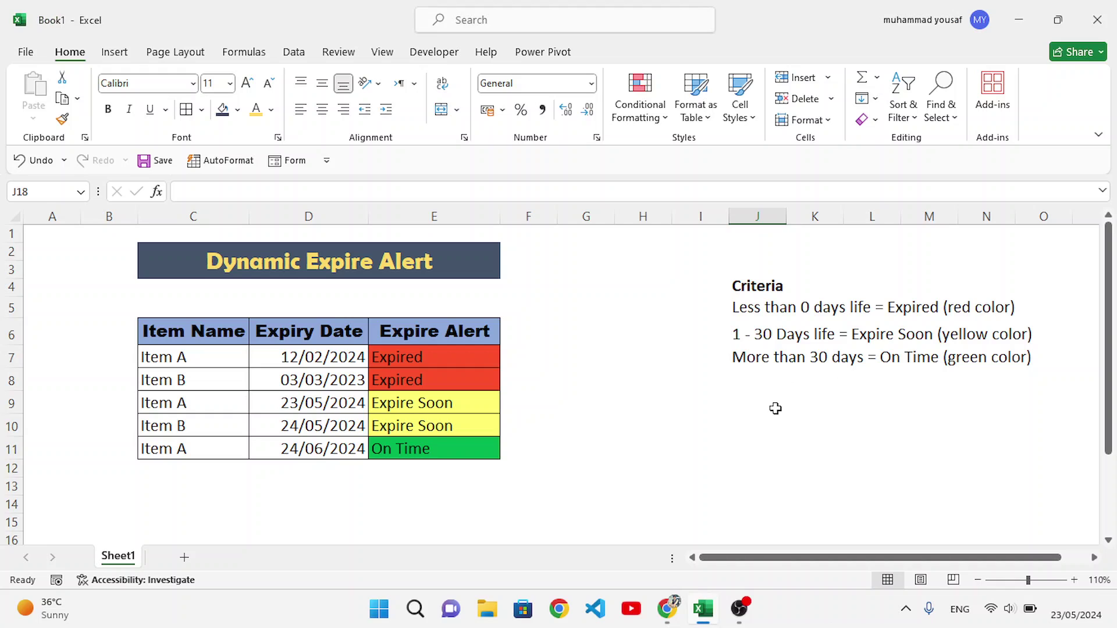
- Inspect the Item Name and Expiry Date columns and the date formula in D9
click(194, 333)
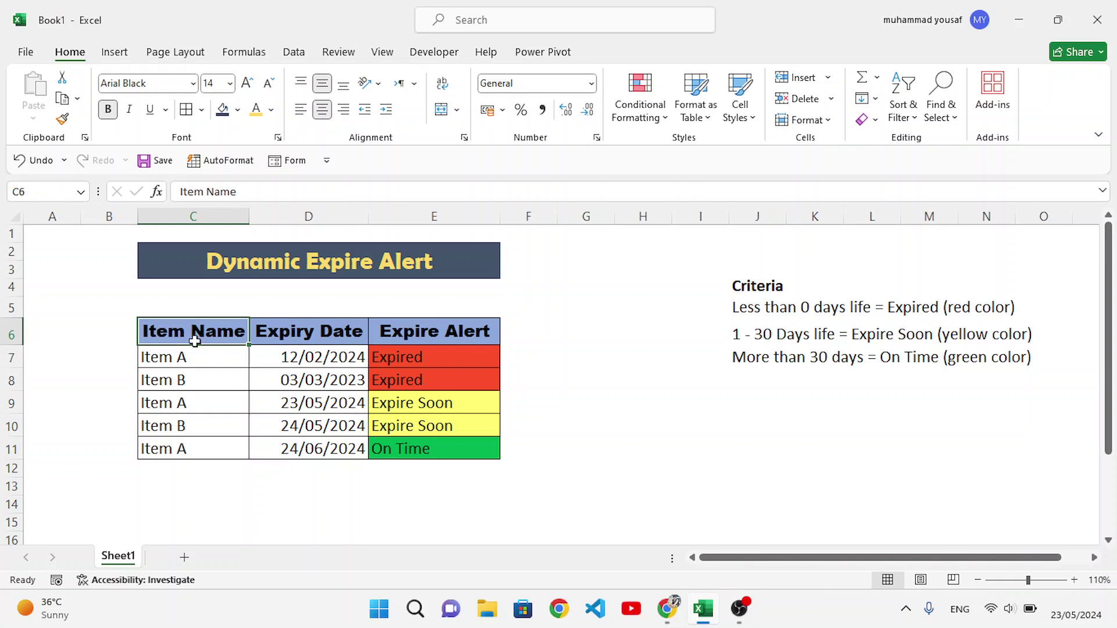
drag(195, 342, 205, 441)
click(307, 379)
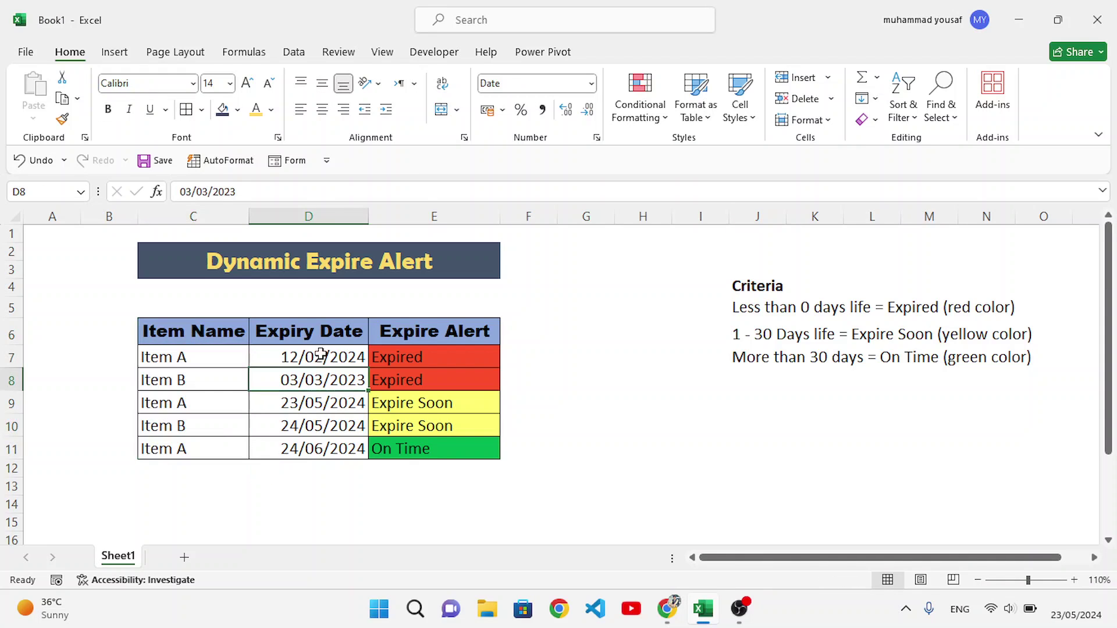
drag(323, 330, 307, 448)
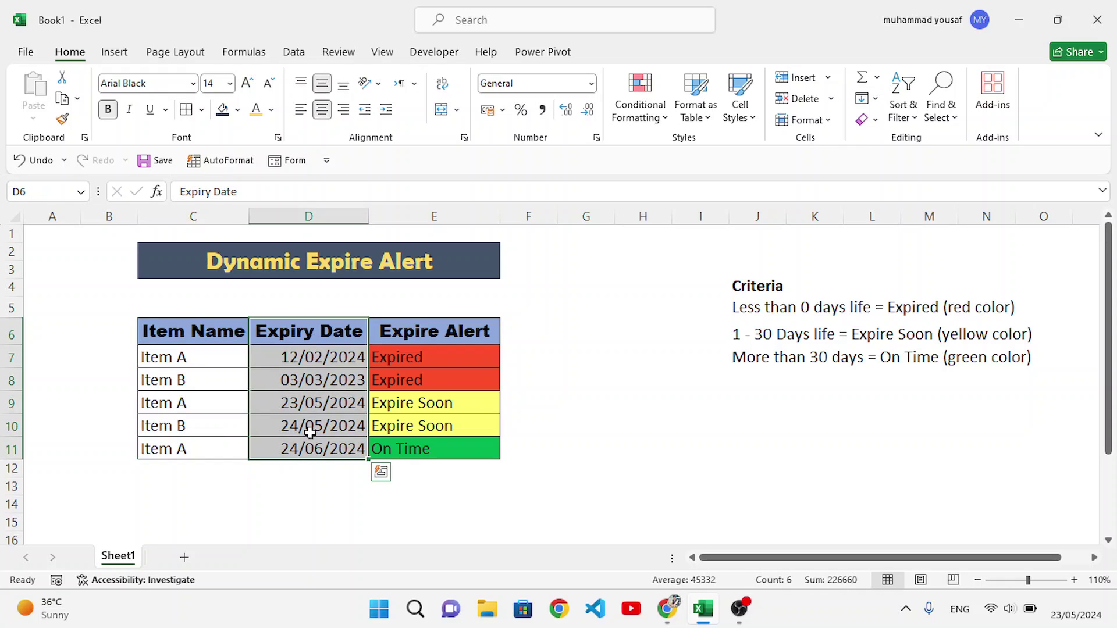
click(325, 408)
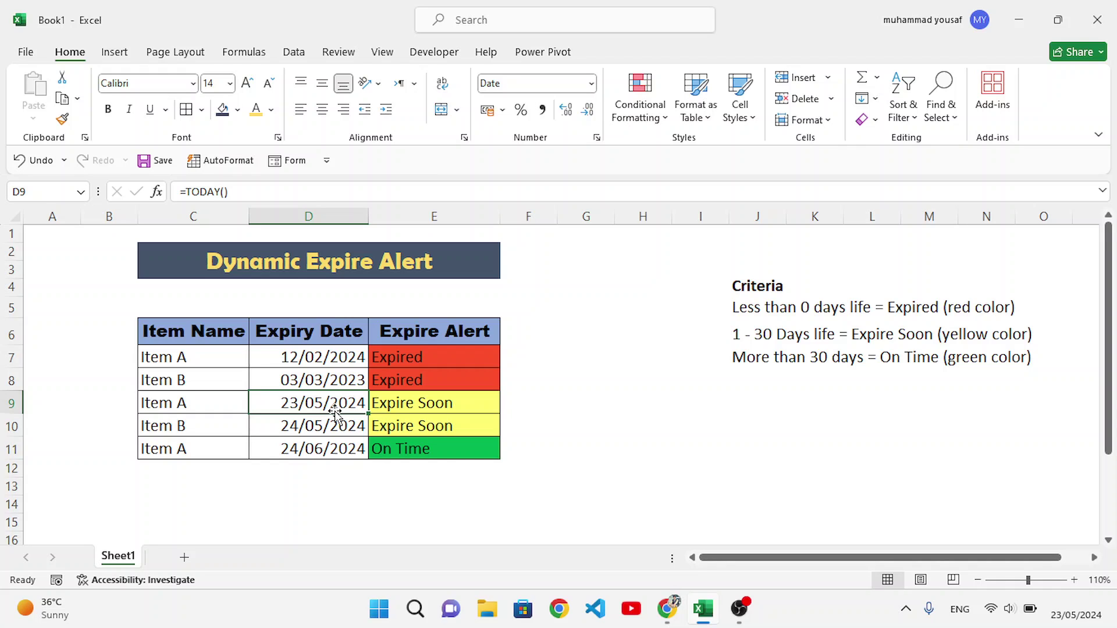
- Review the IF alert formulas in E9 and E11, then clear the E7:E11 results
click(398, 414)
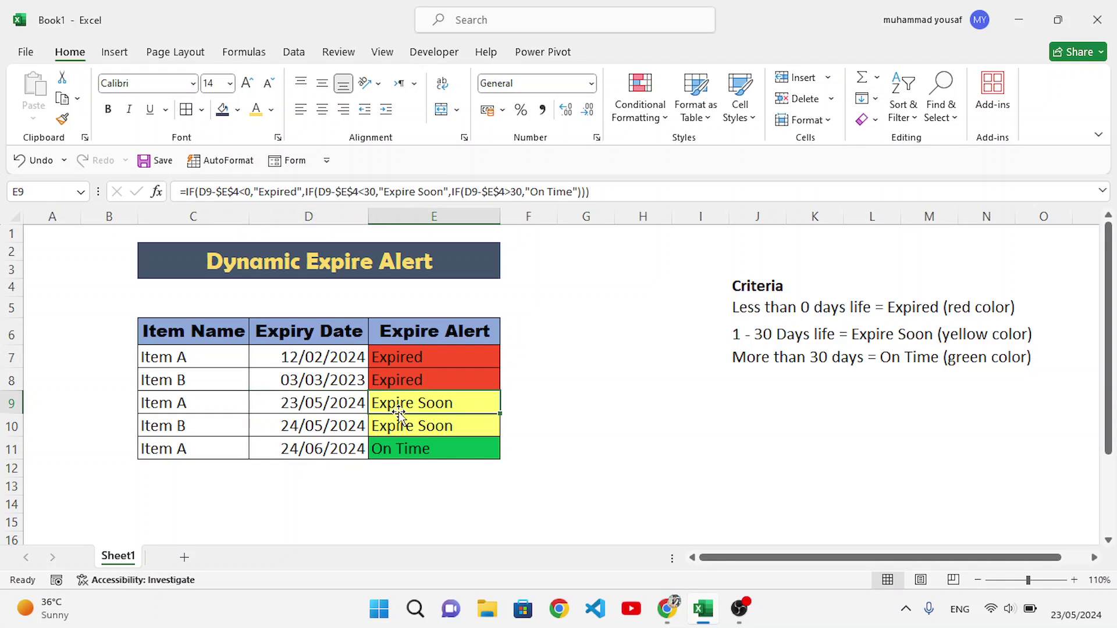
click(515, 407)
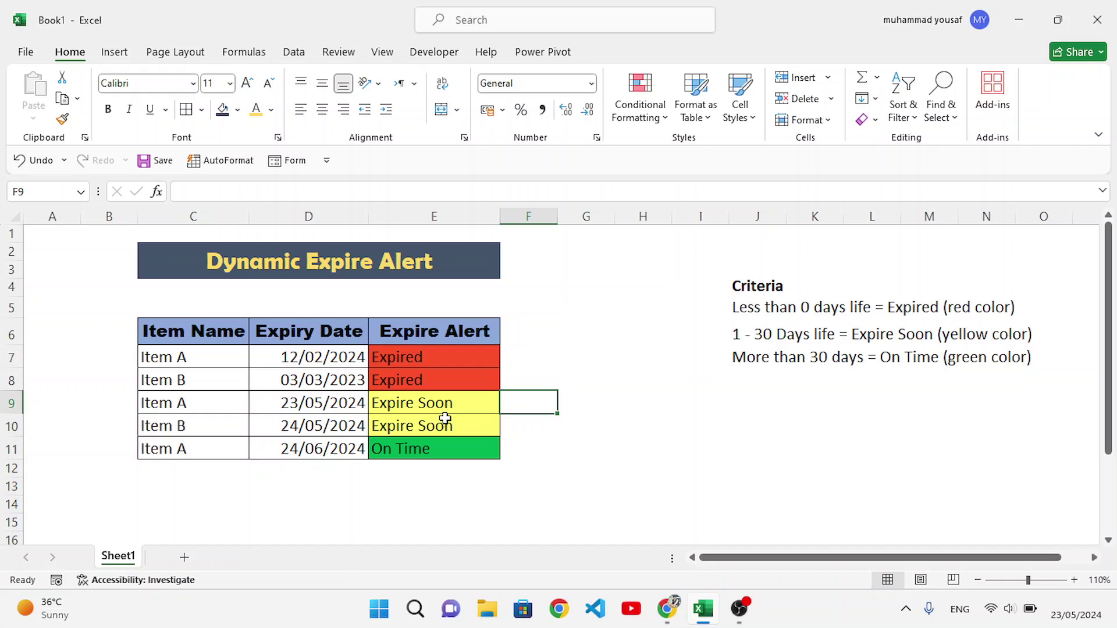
click(432, 450)
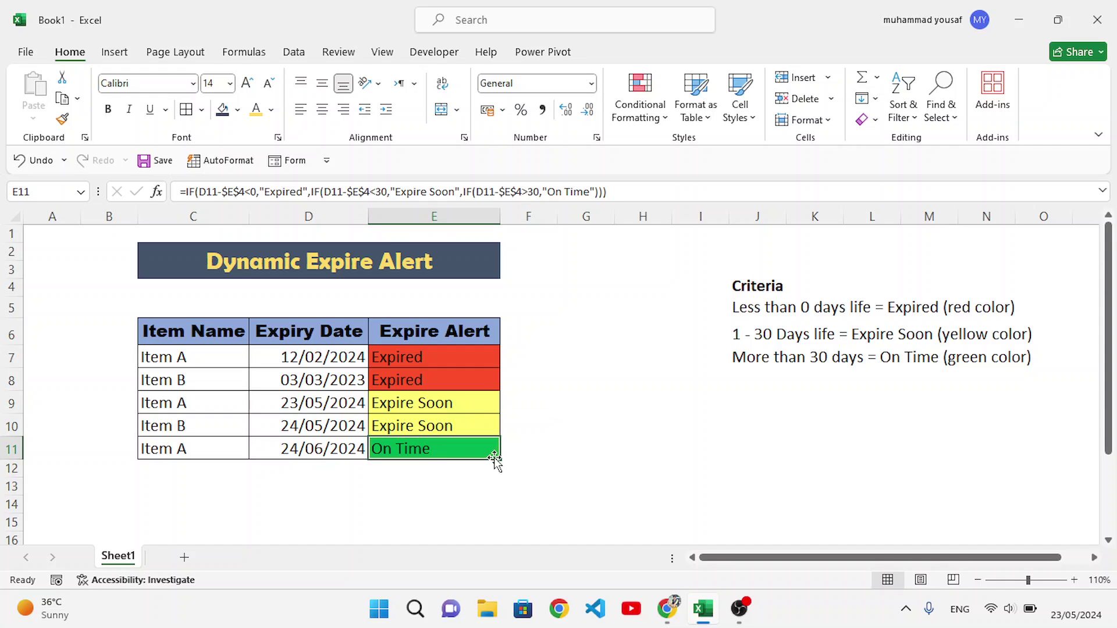
click(541, 449)
click(486, 484)
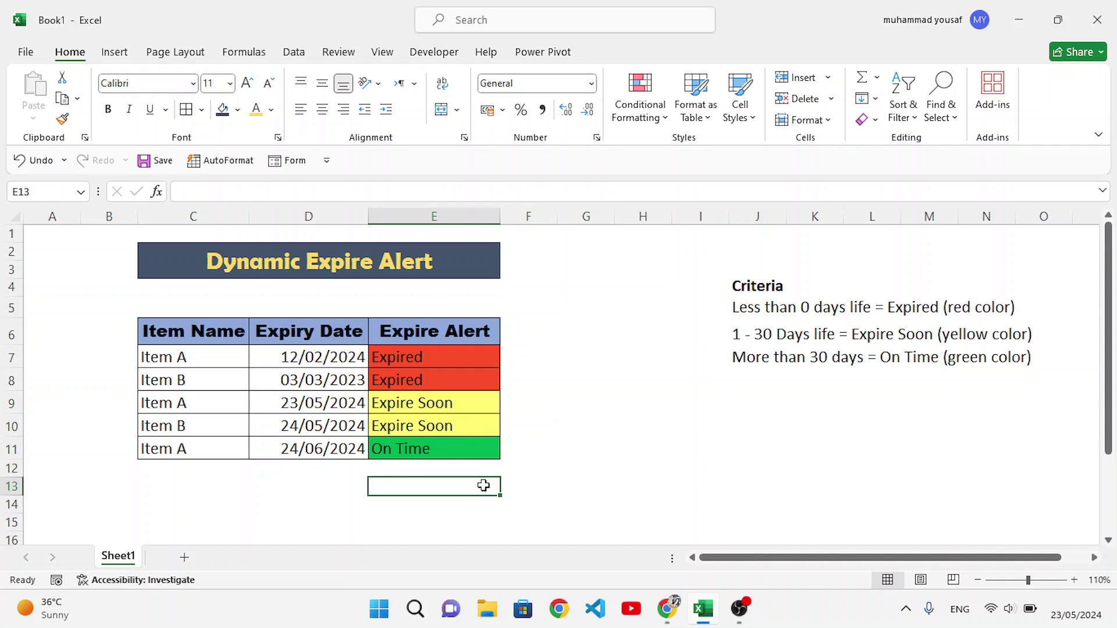
click(446, 457)
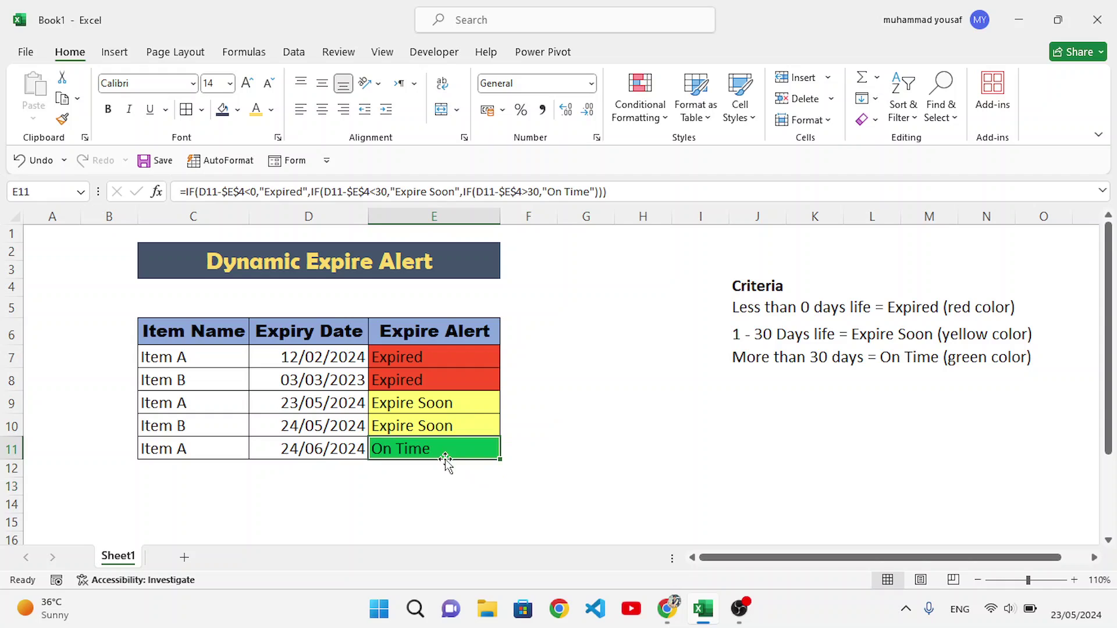
click(544, 468)
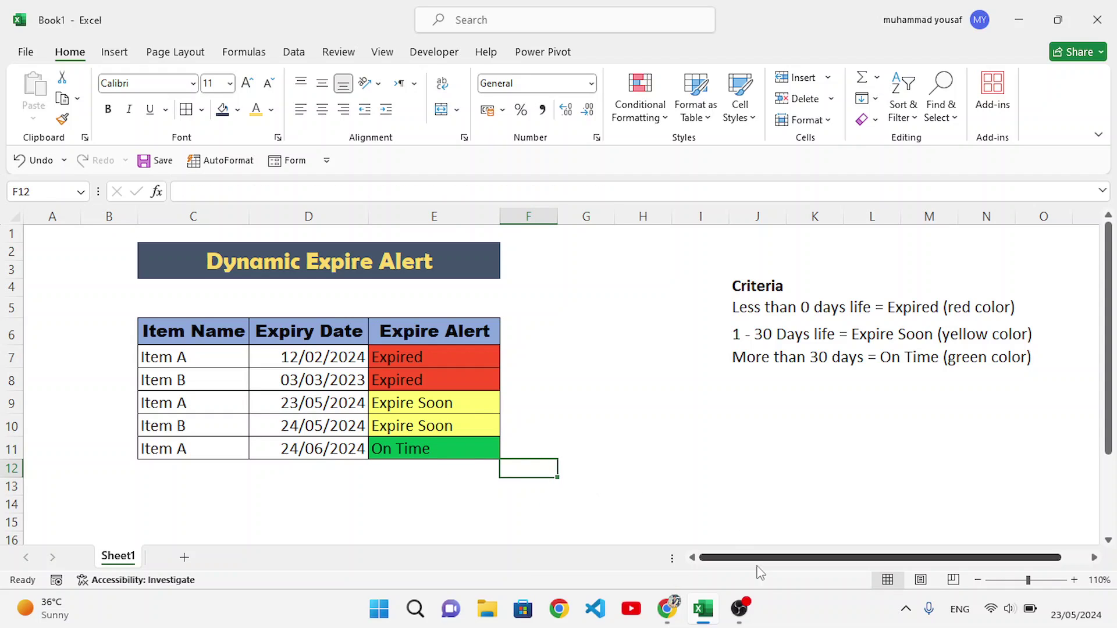
click(790, 615)
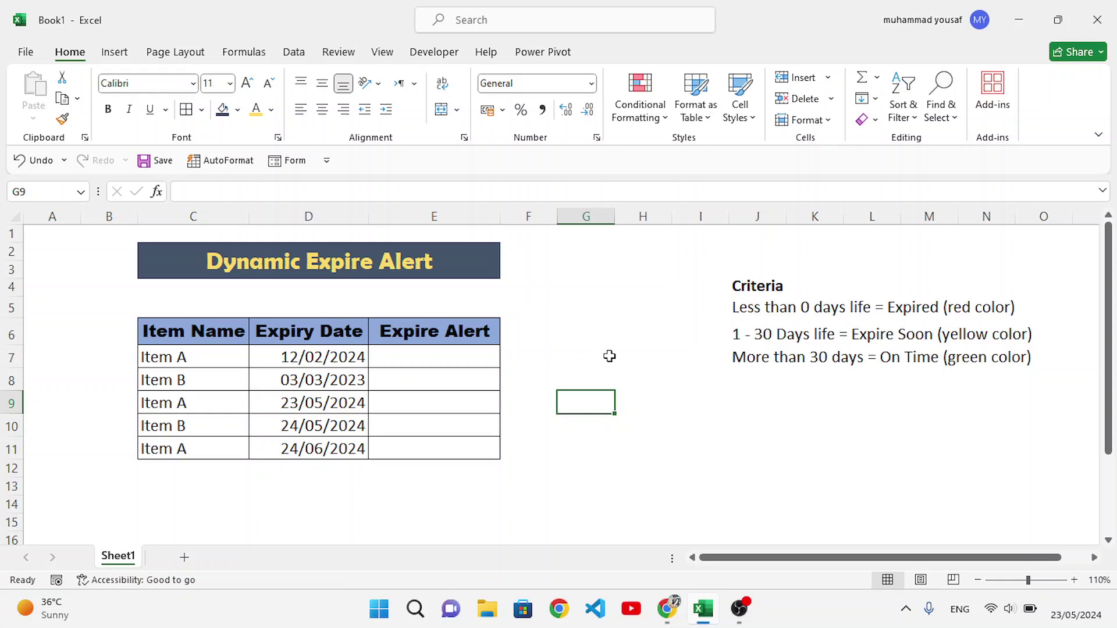
- Enter =TODAY() in G6 to show today's date
click(643, 324)
click(56, 344)
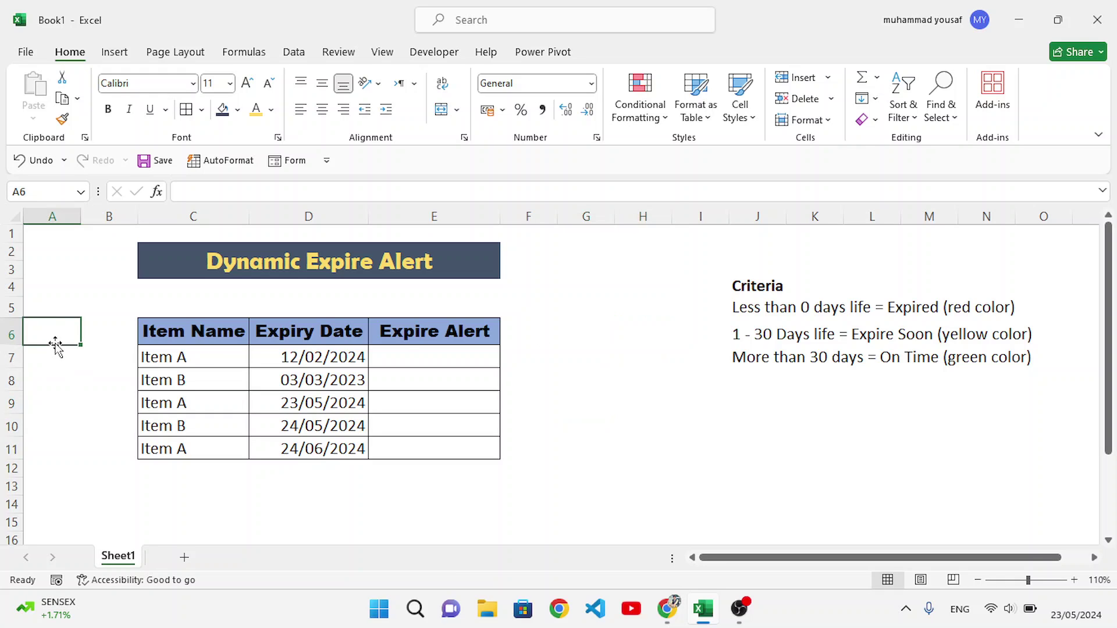
click(608, 337)
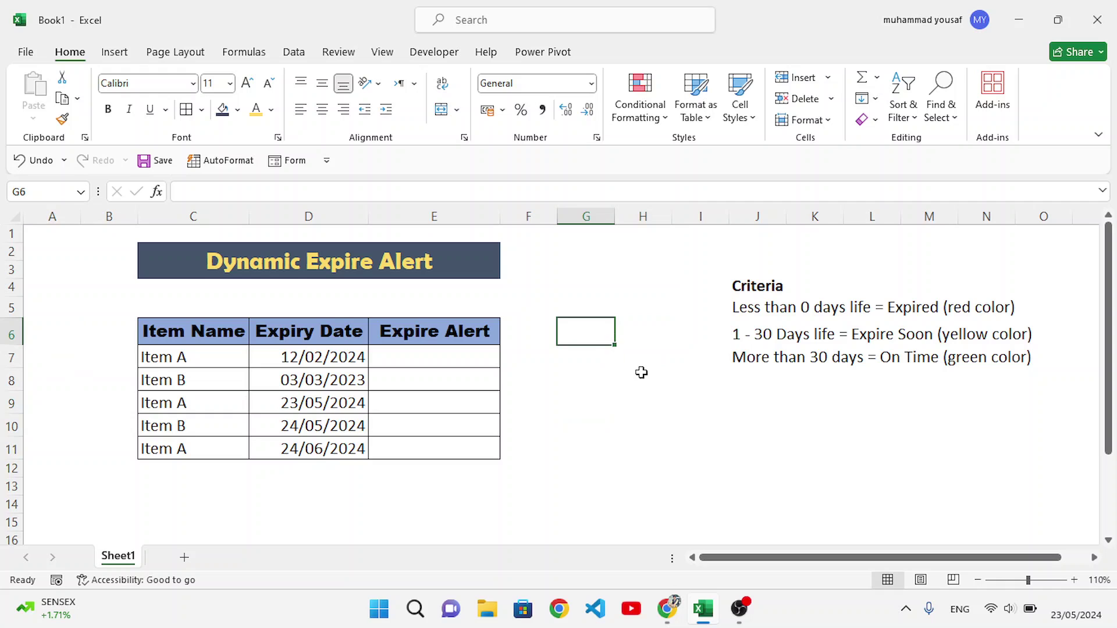
text(=Tod)
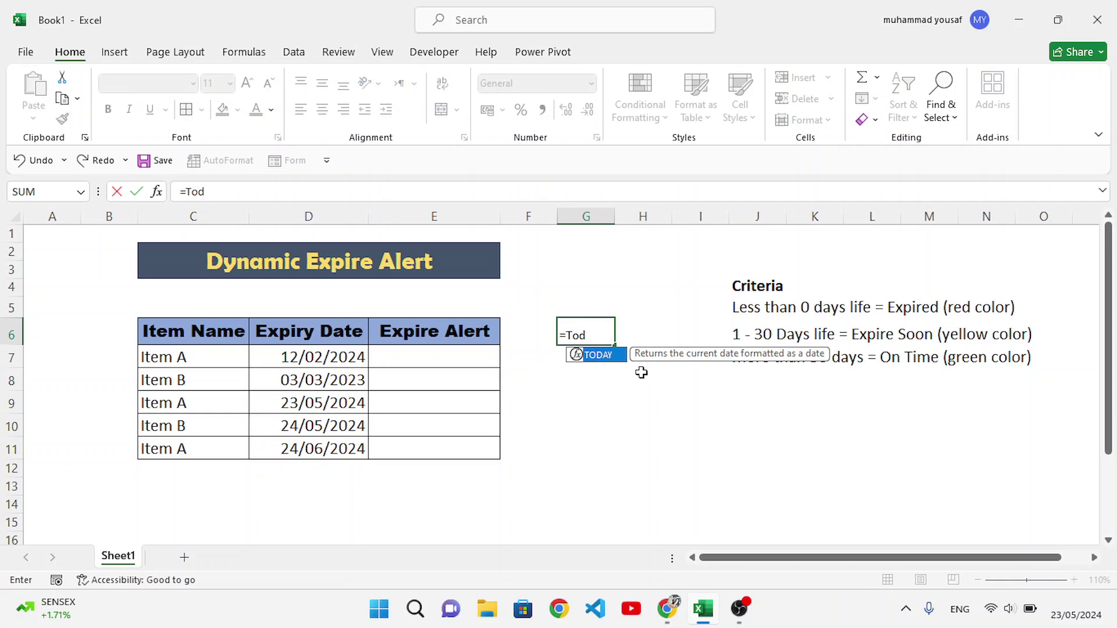
key(Tab)
text())
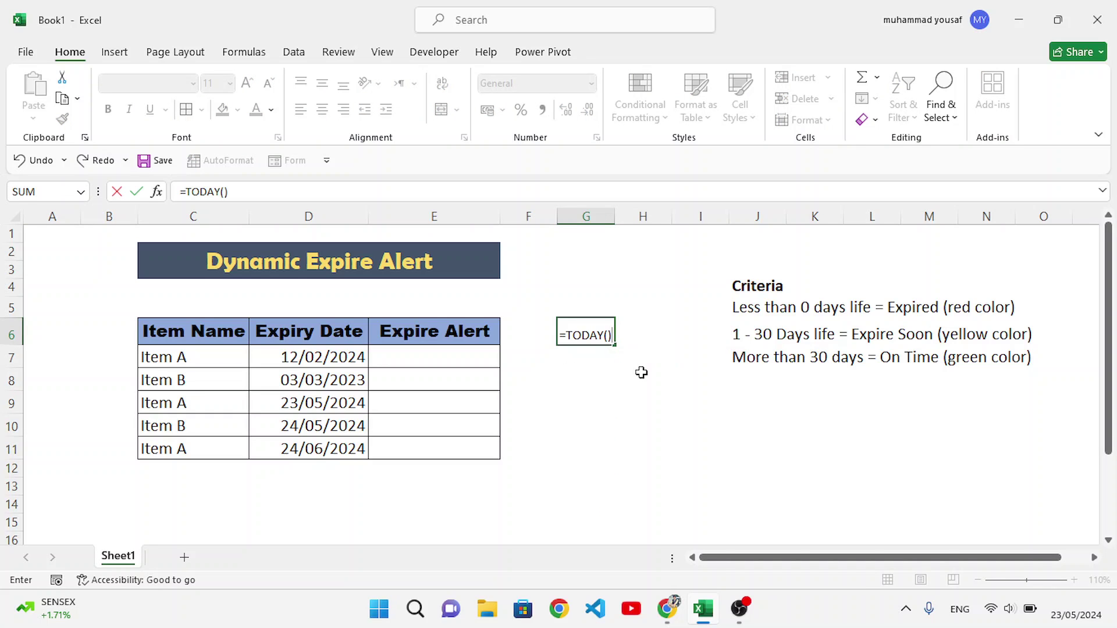
key(Return)
- Hide G6's date by setting its font colour to white
click(576, 331)
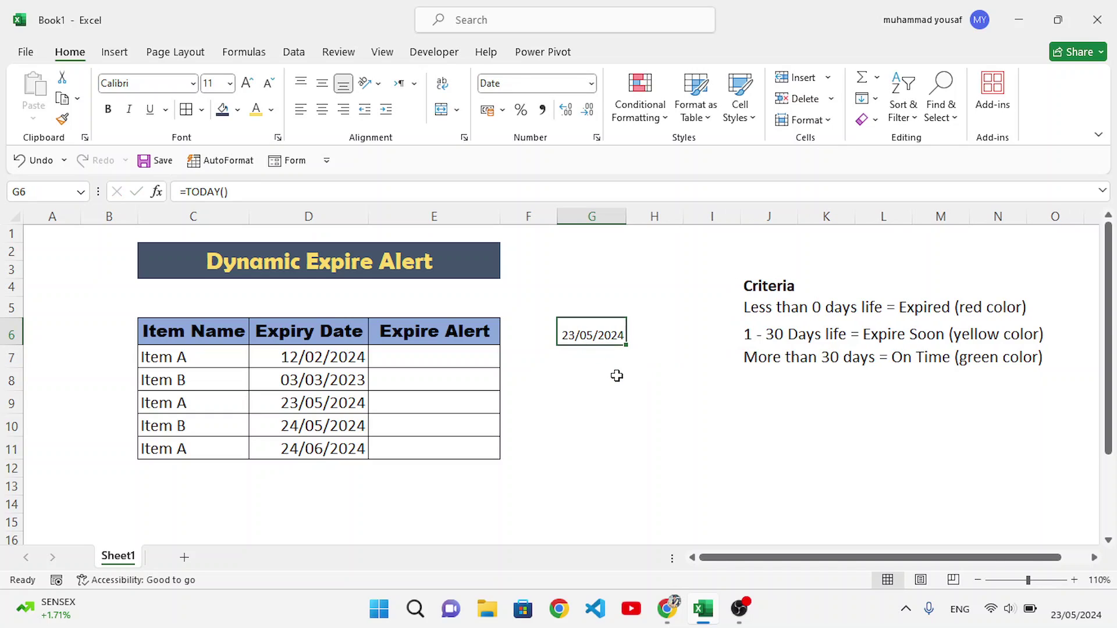
click(601, 355)
click(591, 331)
click(270, 110)
click(262, 177)
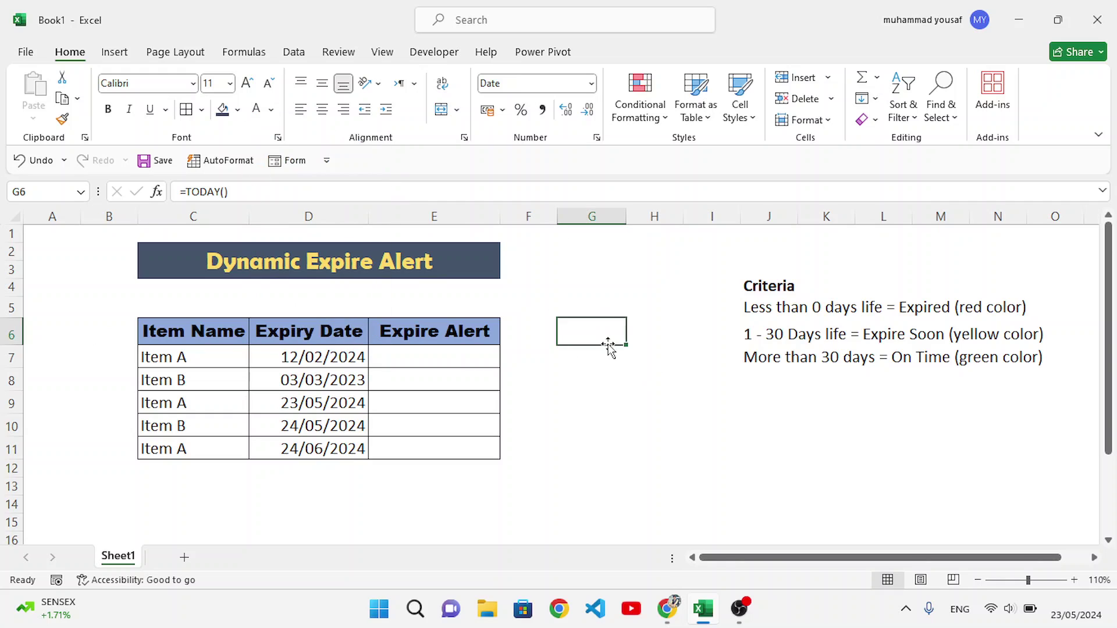
click(609, 375)
click(437, 359)
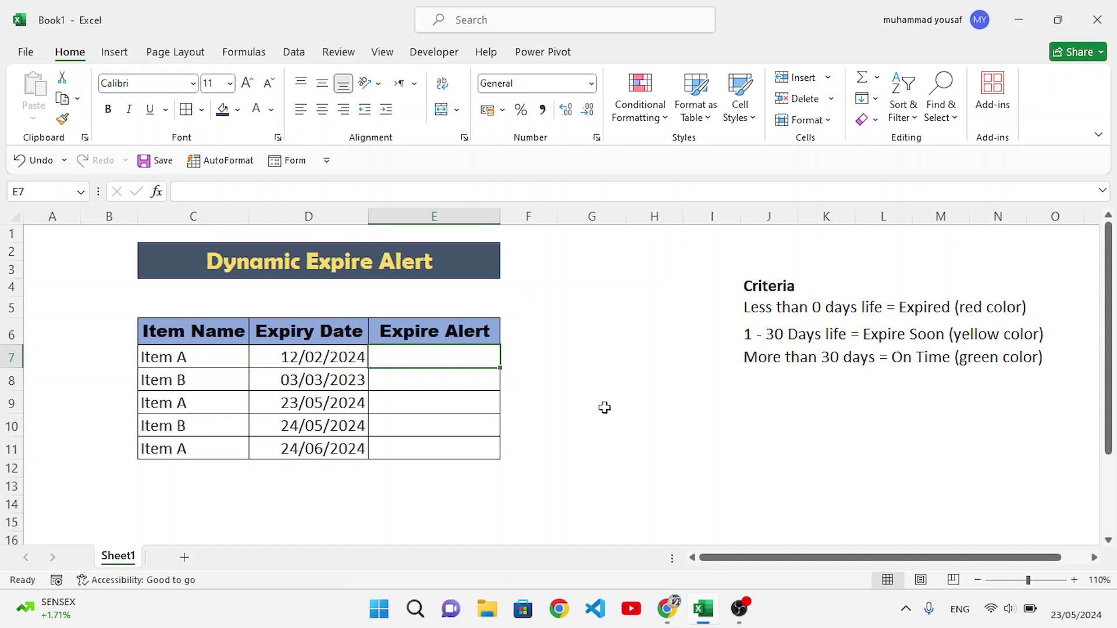
- Start E7's formula as =IF(D7-$G$6<0, "Expired", IF( with G6 locked absolute
text(=IF()
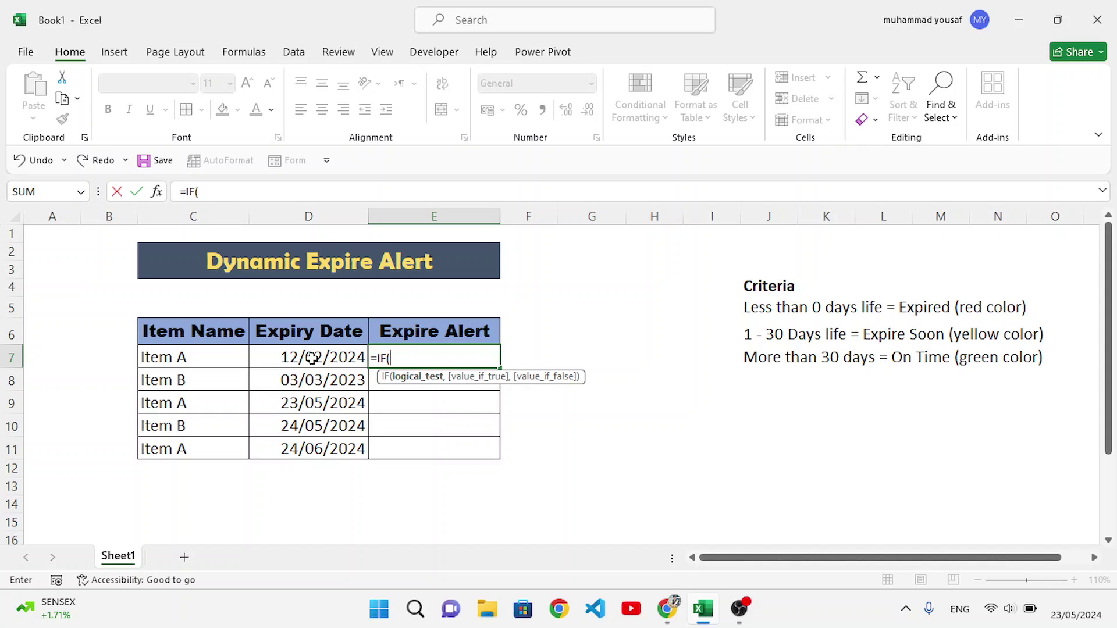
click(321, 364)
text(-)
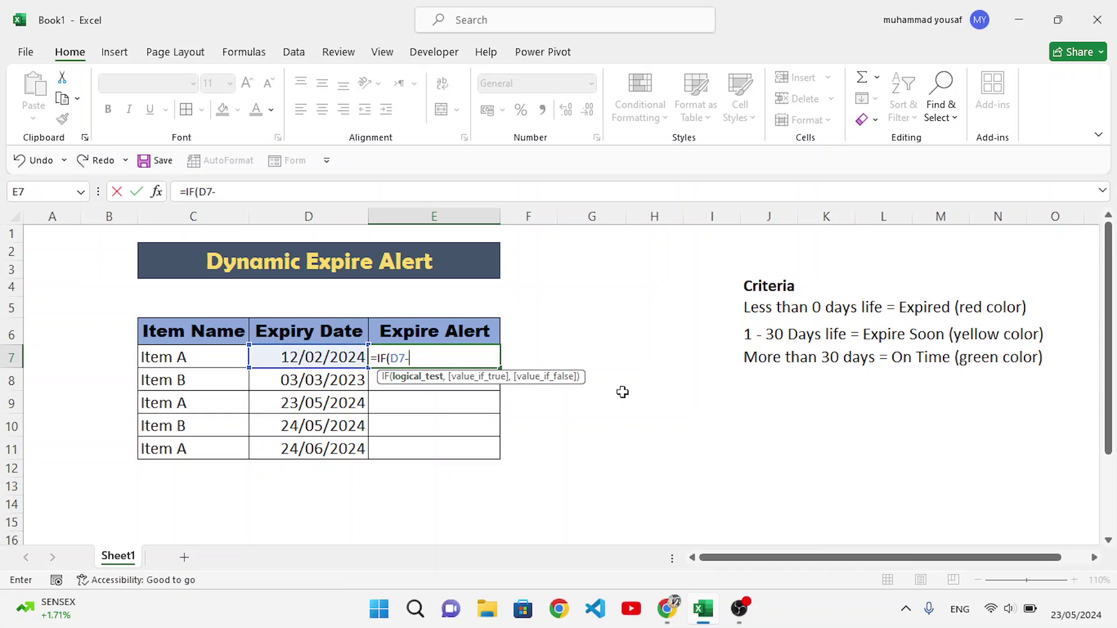
click(622, 331)
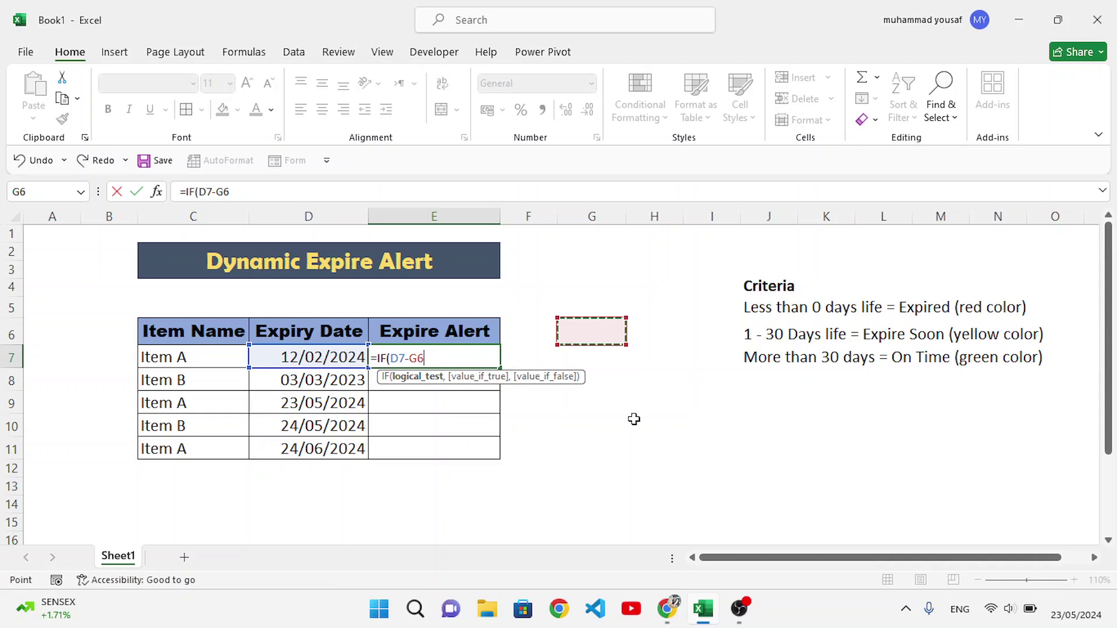
key(F4)
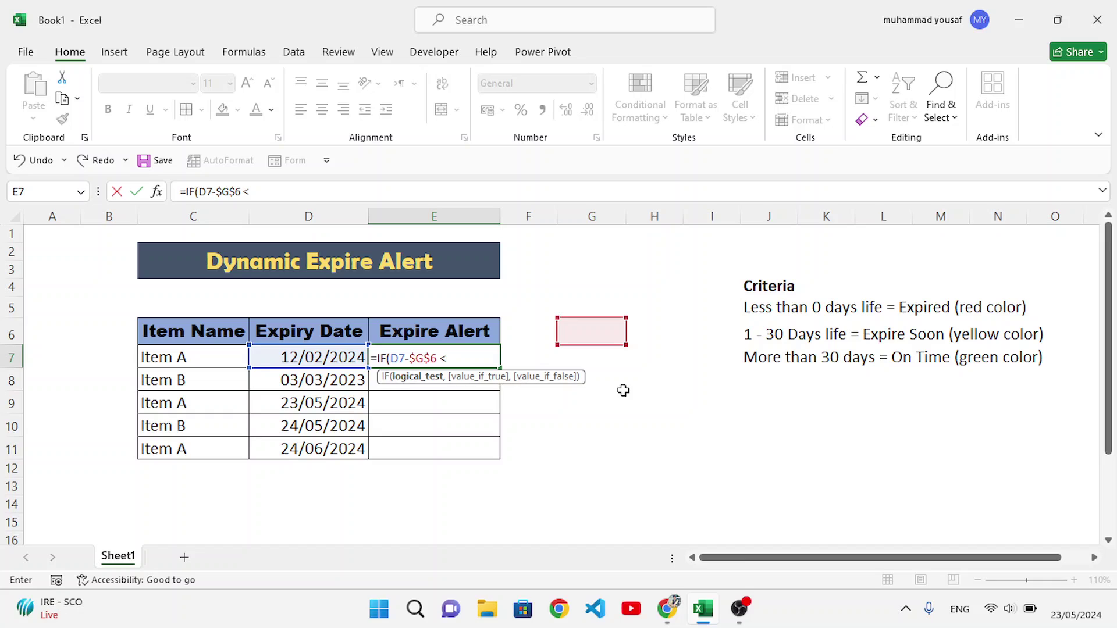
text(0,)
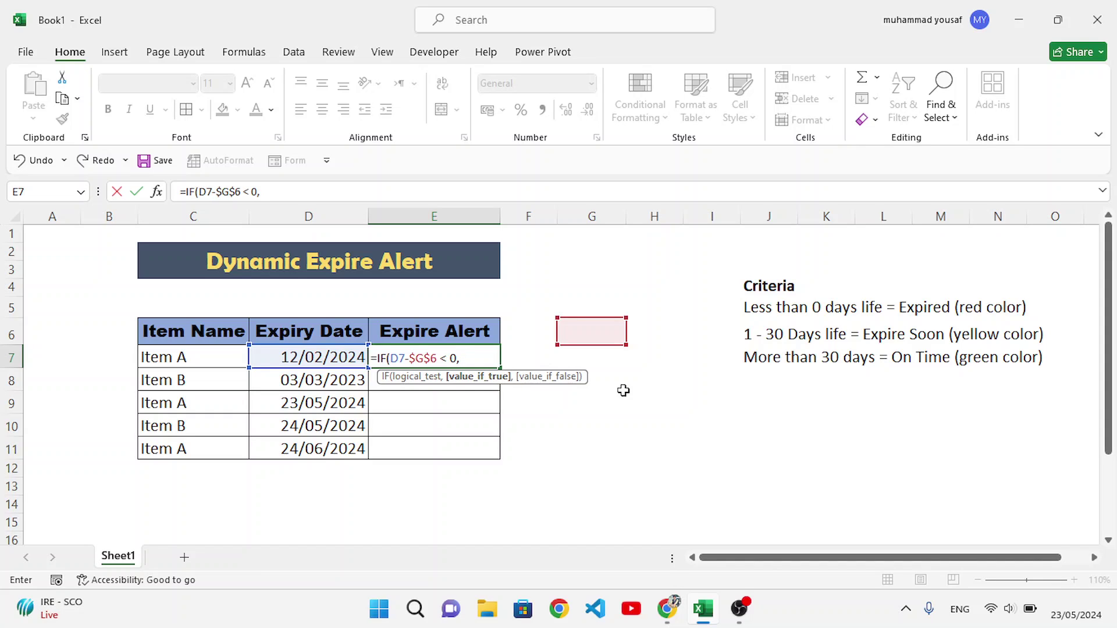
text( "Expired)
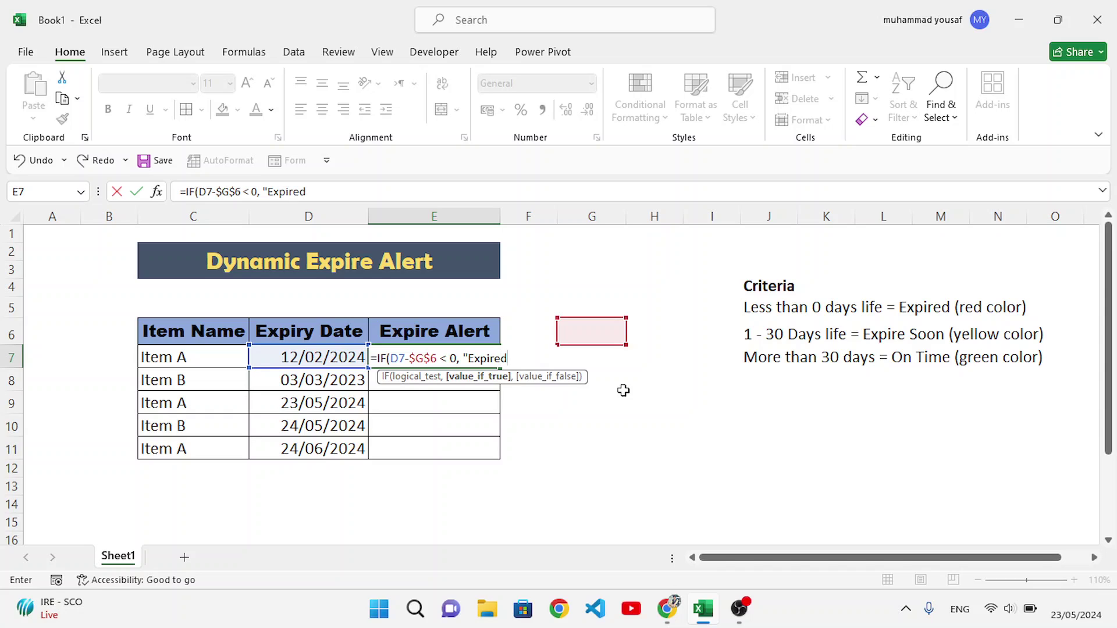
text(", IF()
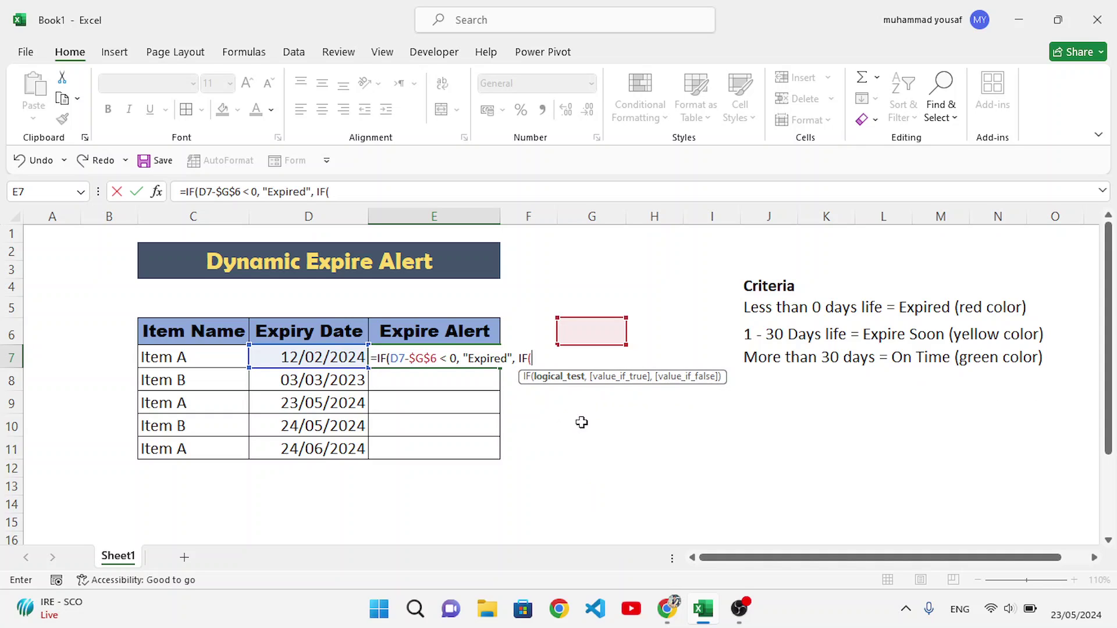
- Add the nested test D7-$G$6<30 returning "Expire Soon" and open a third IF
click(320, 357)
text(-)
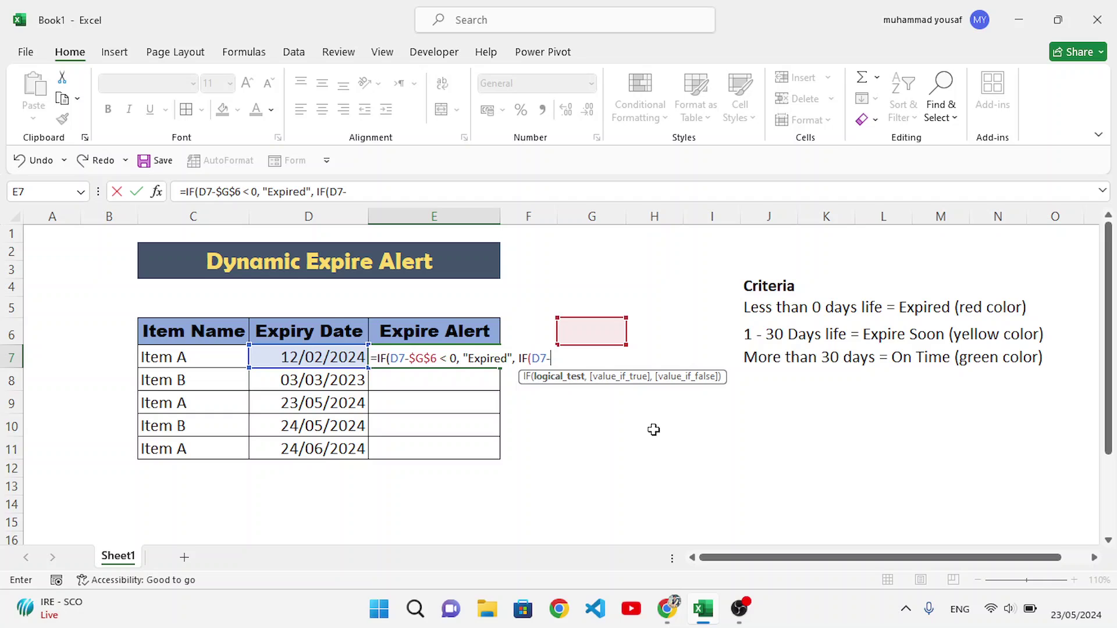
click(599, 334)
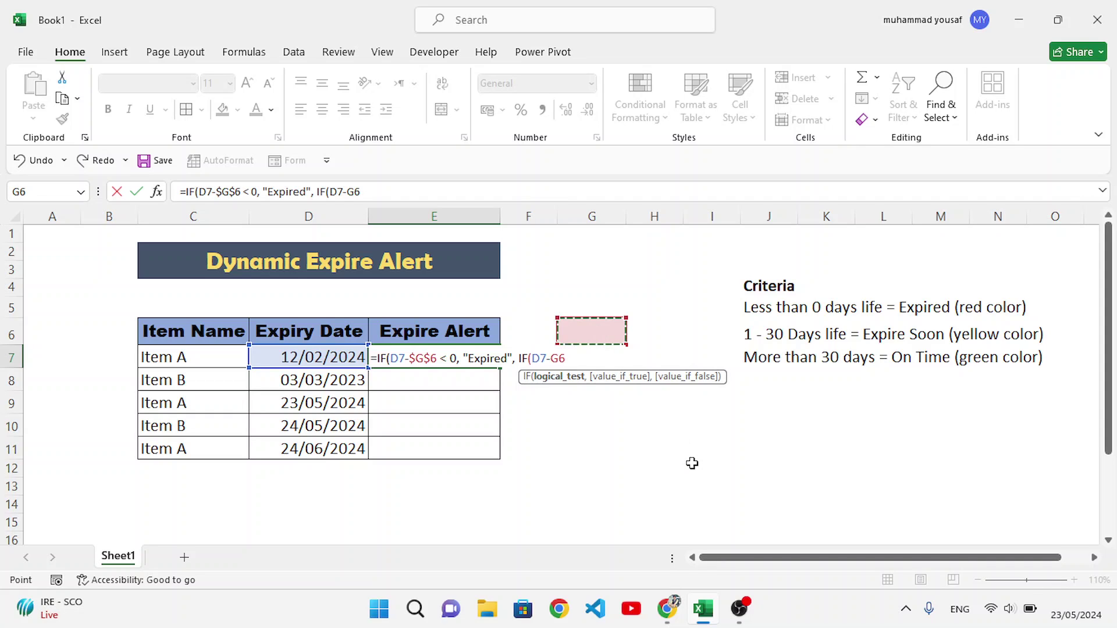
key(F4)
text(<30)
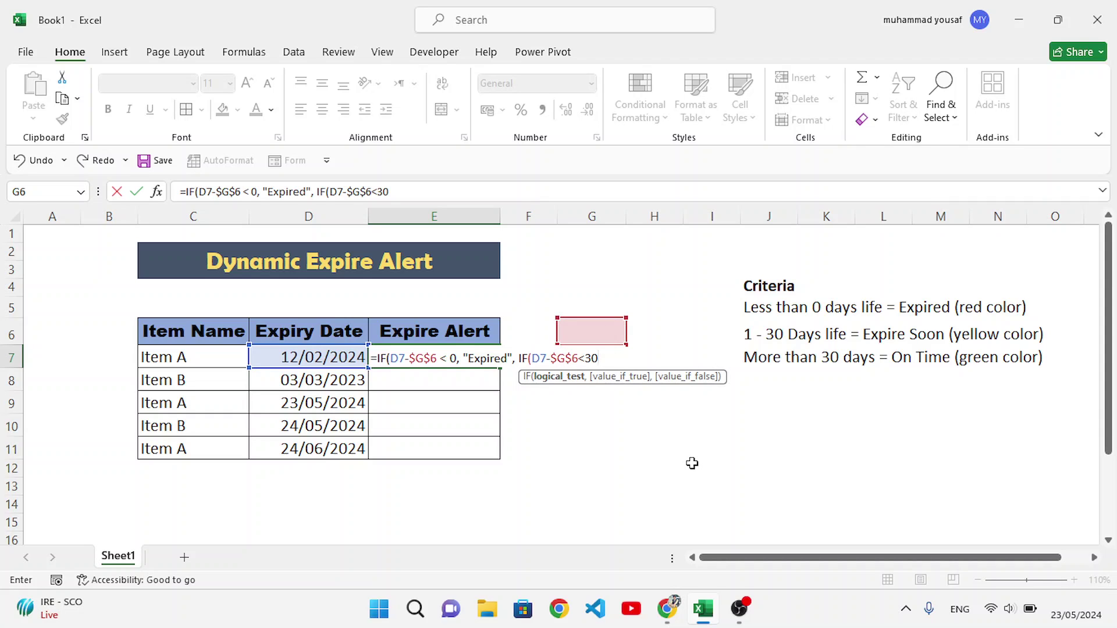
text(, )
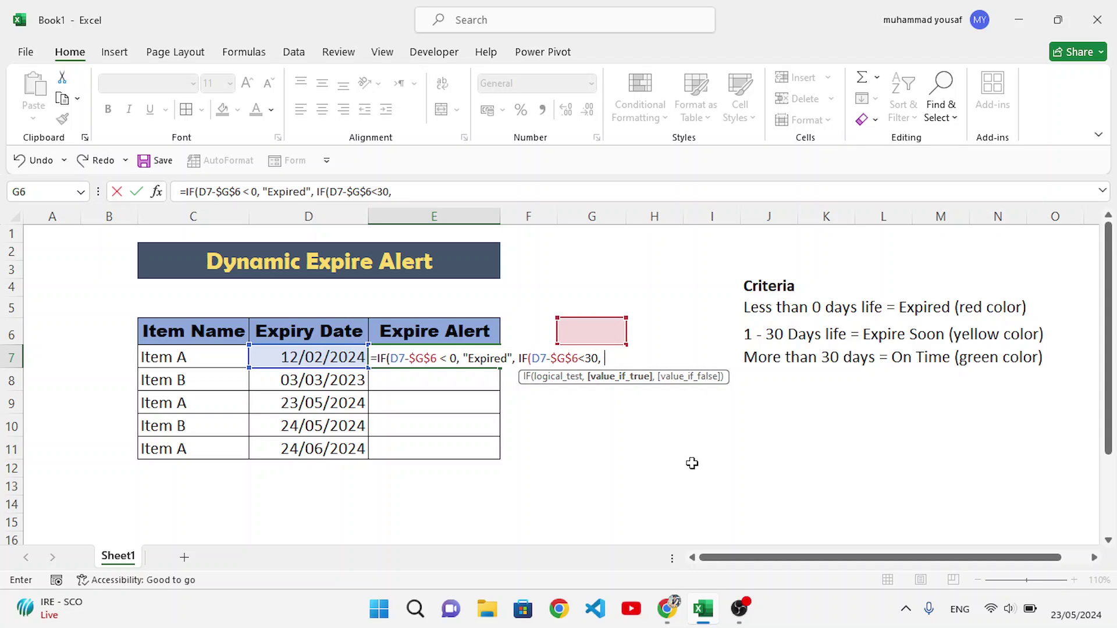
text("Expire Soo)
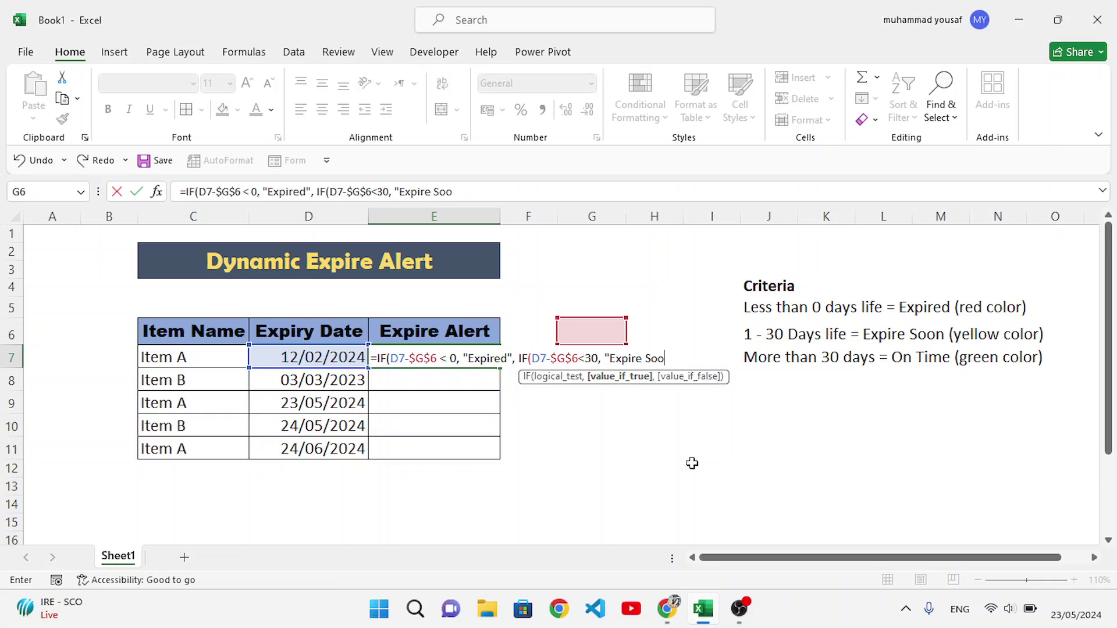
text(n", IF()
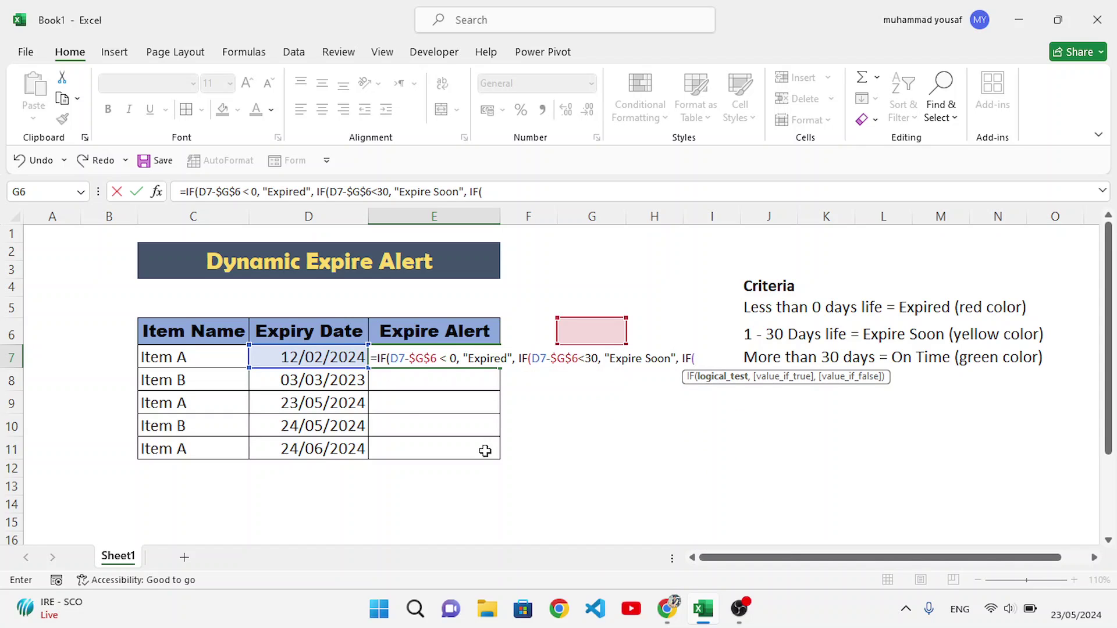
- Add the final test D7-$G$6=>30 returning "On Time" and close the parentheses after the warning
click(304, 361)
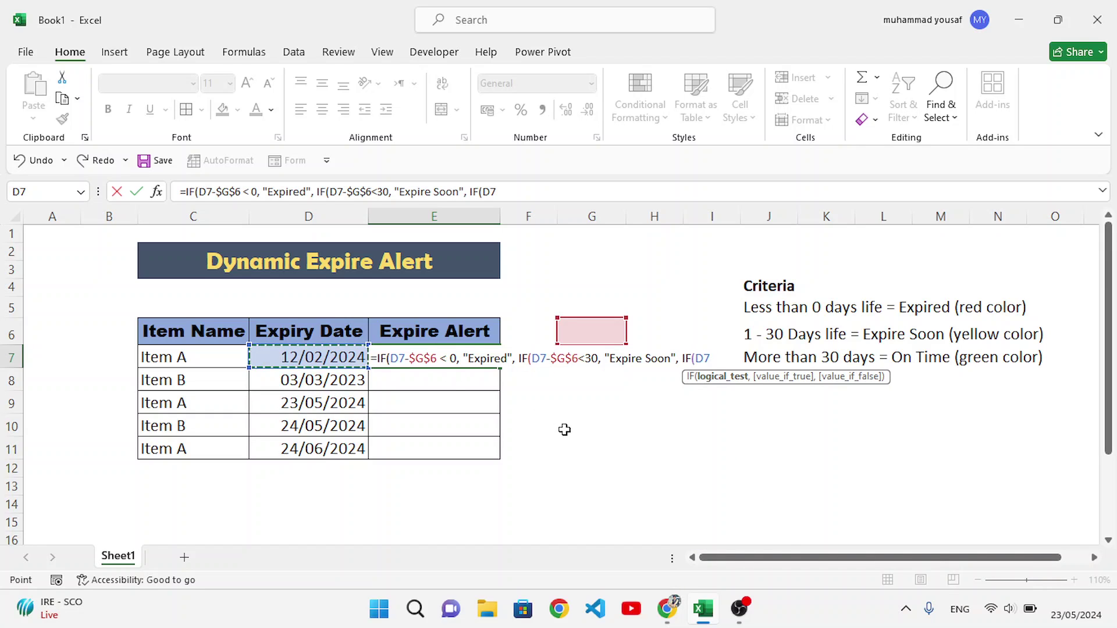
text(-)
click(576, 329)
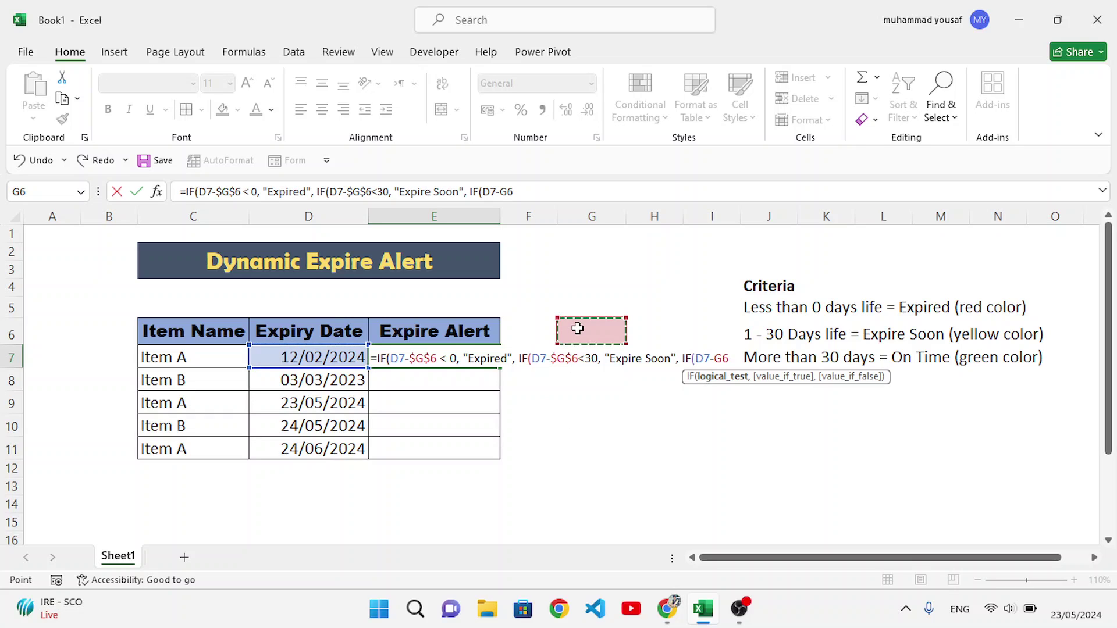
key(F4)
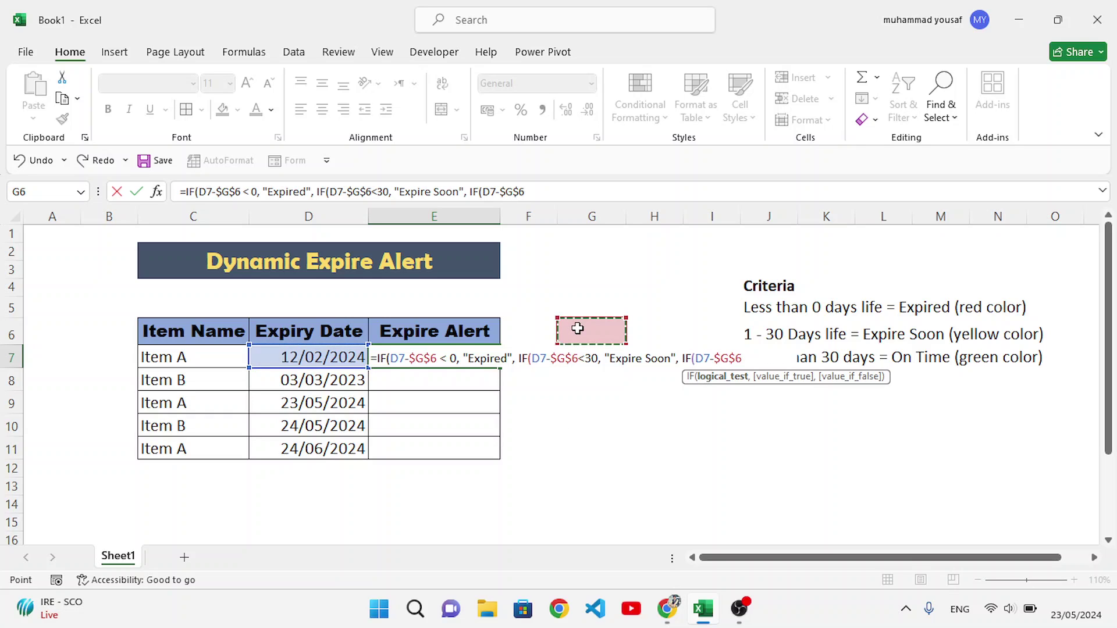
text(>30)
key(Return)
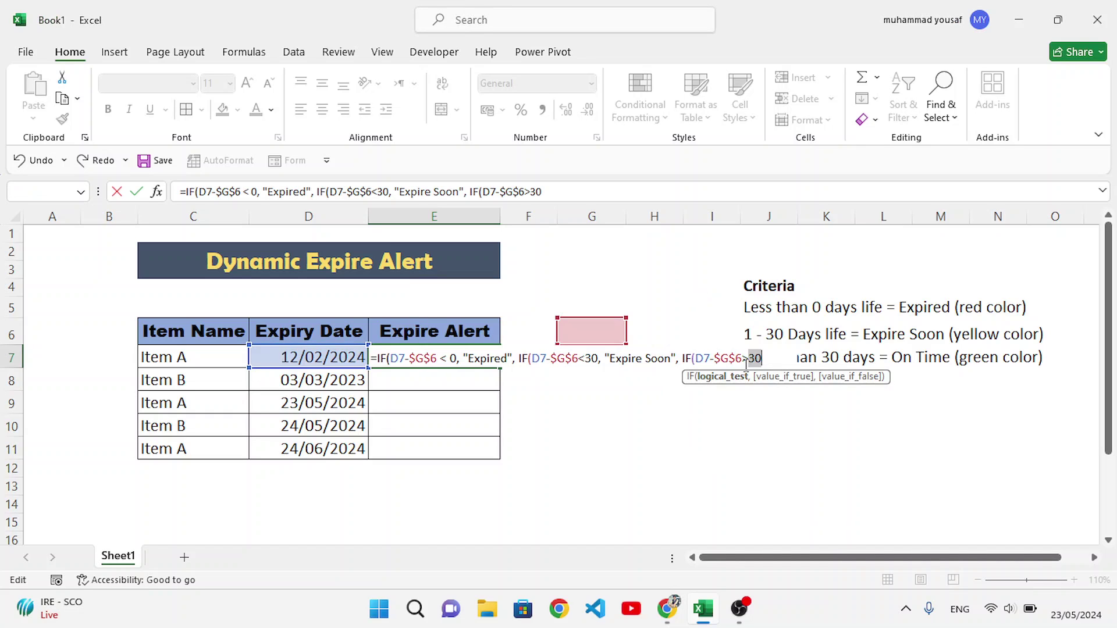
click(707, 281)
click(748, 359)
text(=>30, ")
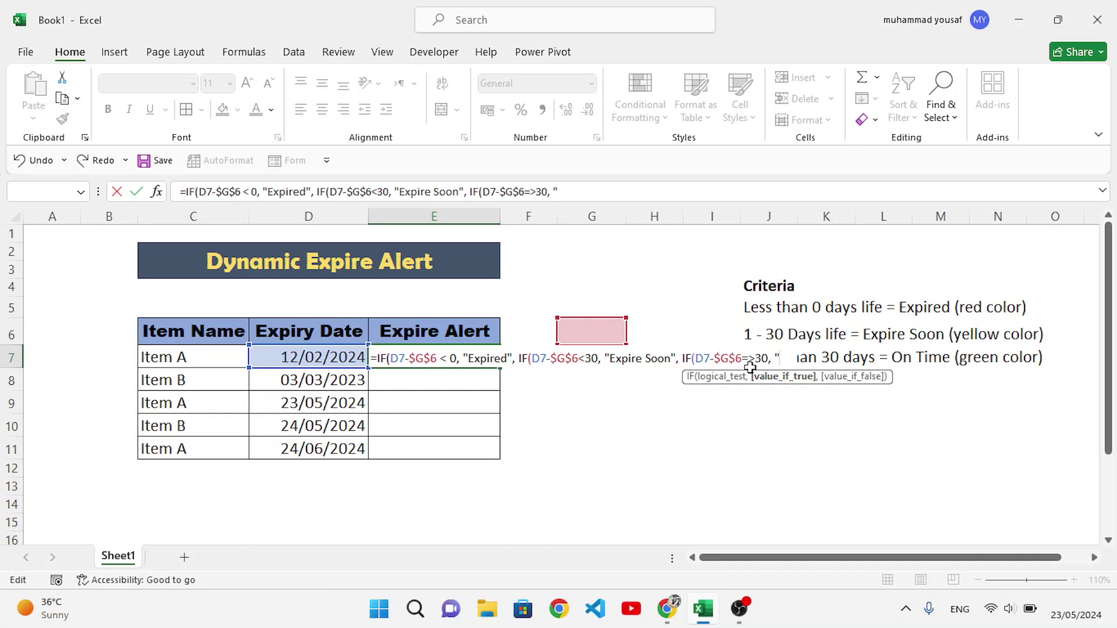
text(On Time)
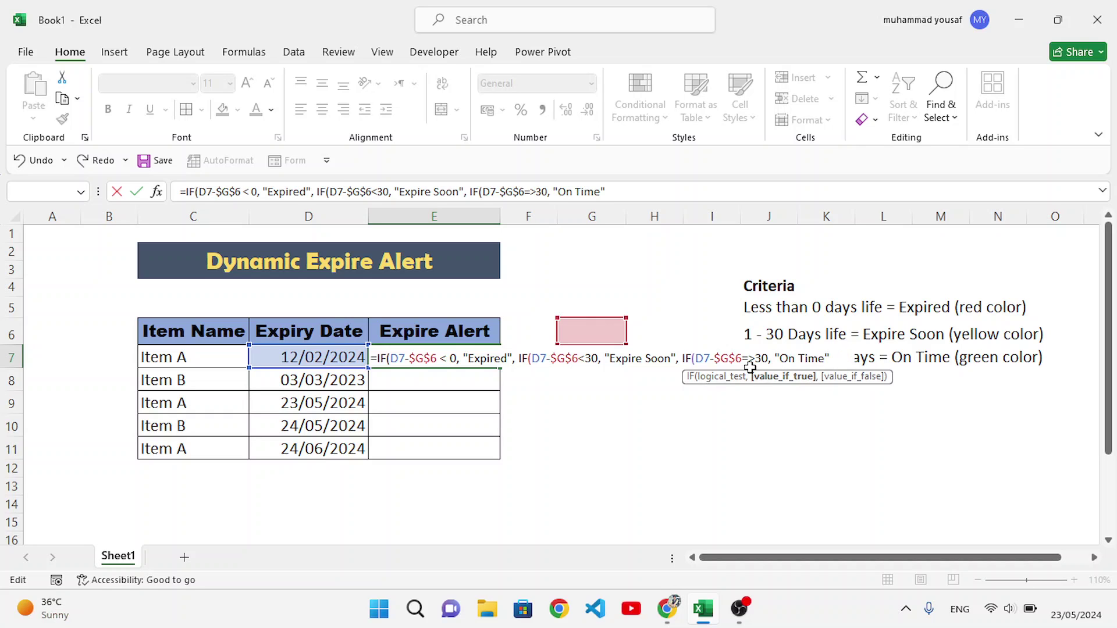
text("))))
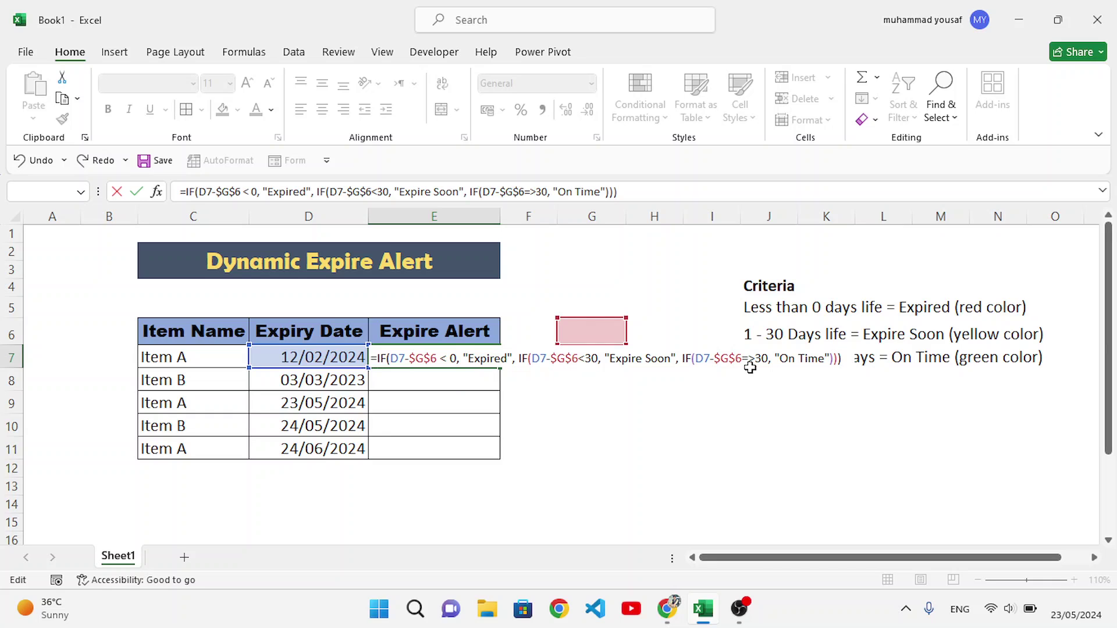
- Commit E7's formula with Excel's suggested correction, then fill it down to E11
key(Return)
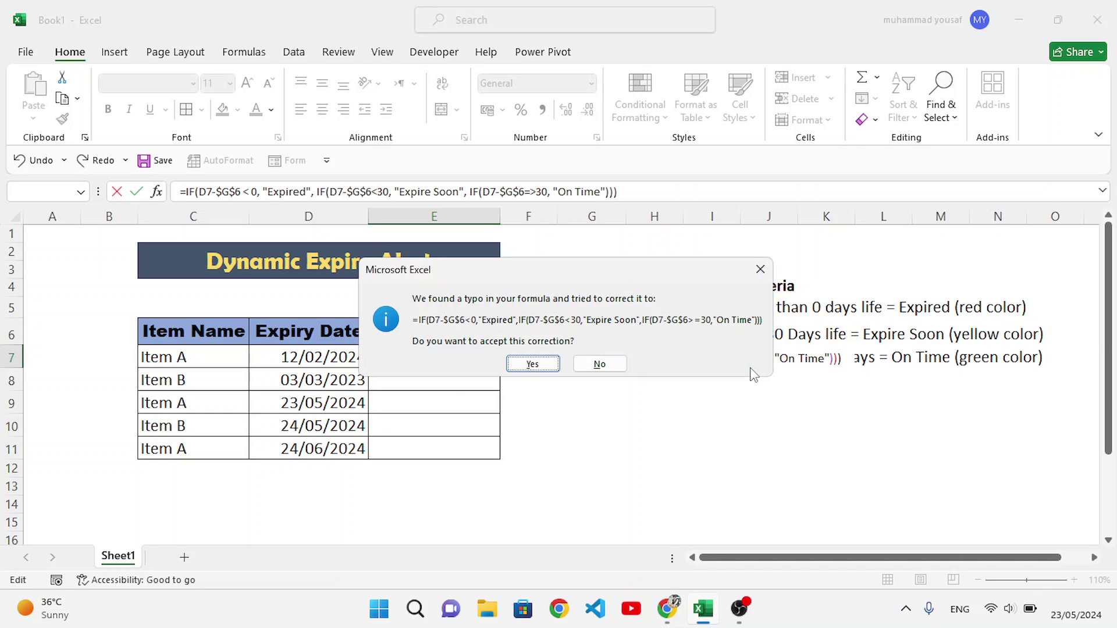
click(535, 366)
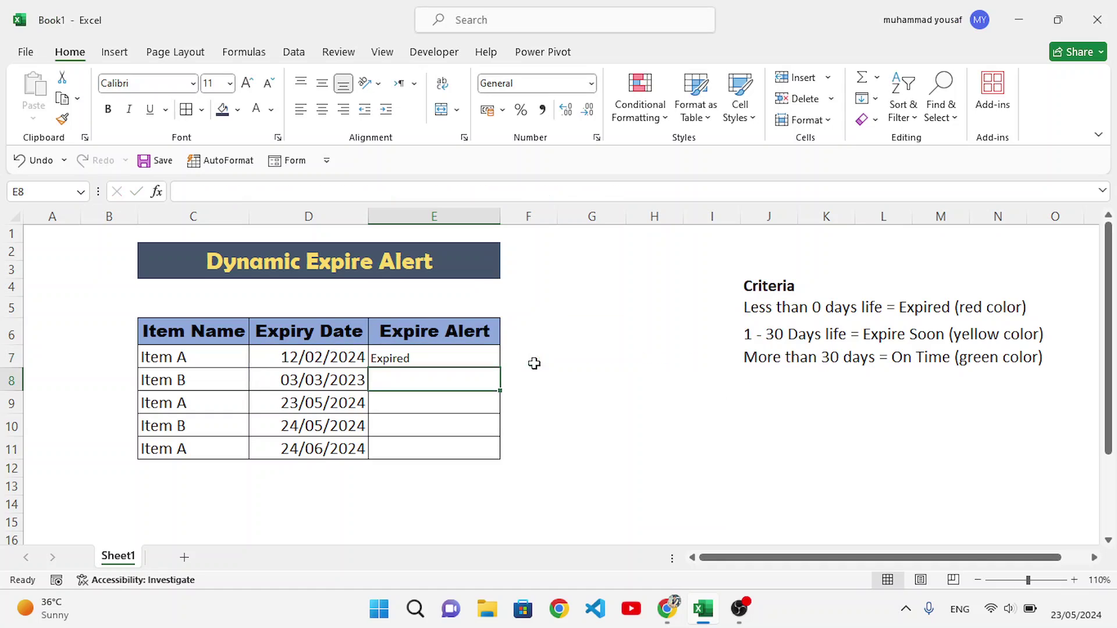
click(429, 358)
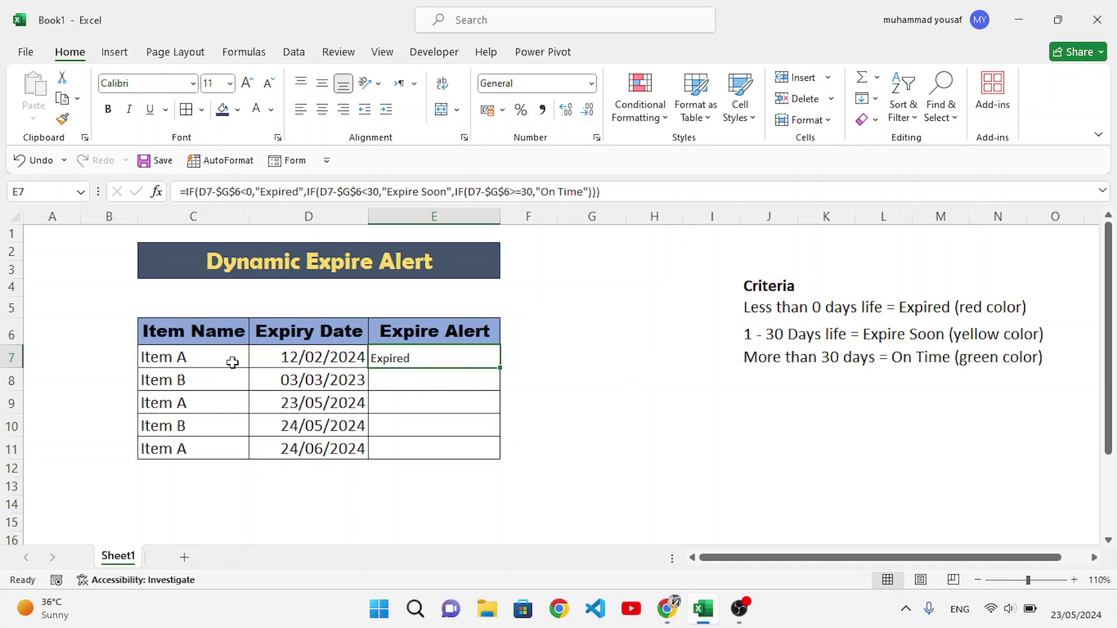
drag(505, 369, 497, 454)
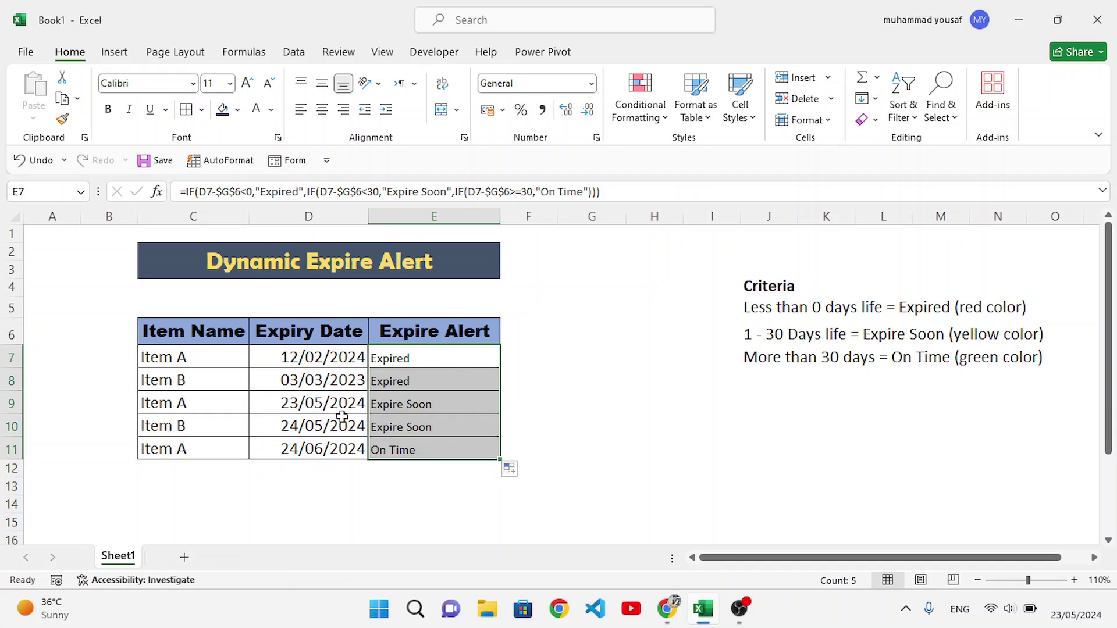
- Enlarge the E7:E11 alert text to 14-point font
click(393, 453)
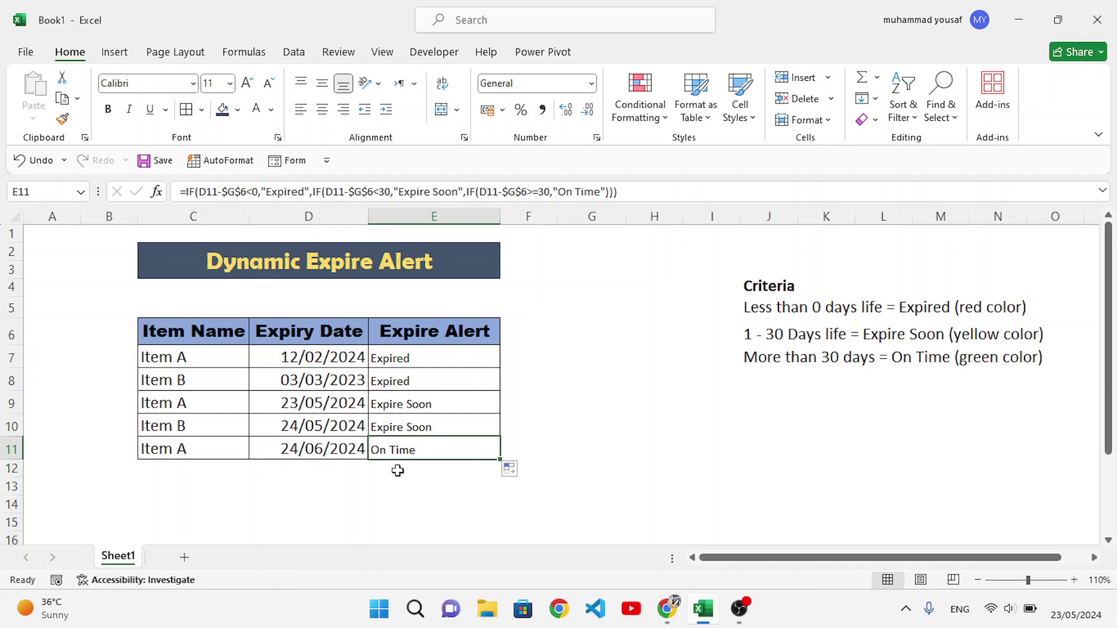
drag(759, 305, 885, 357)
click(991, 383)
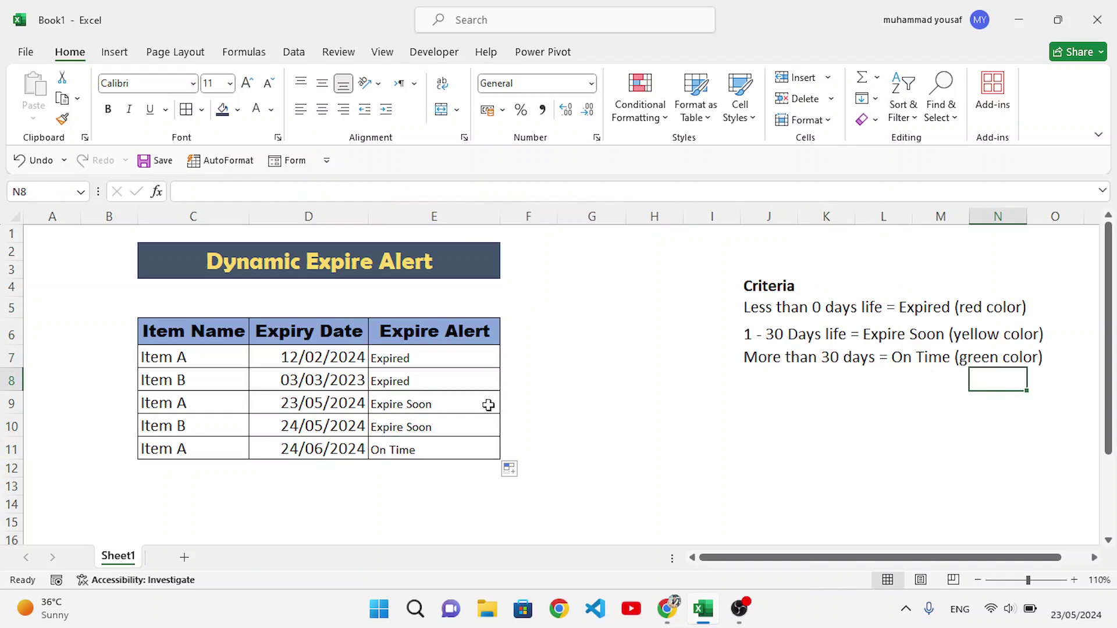
drag(427, 361, 431, 447)
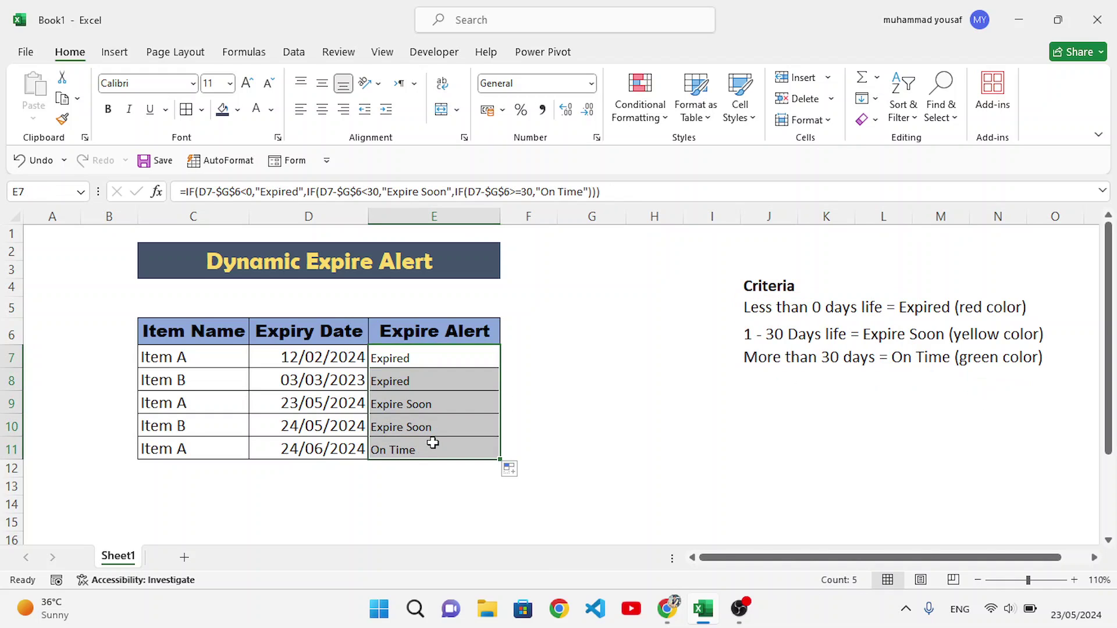
click(248, 85)
click(248, 85)
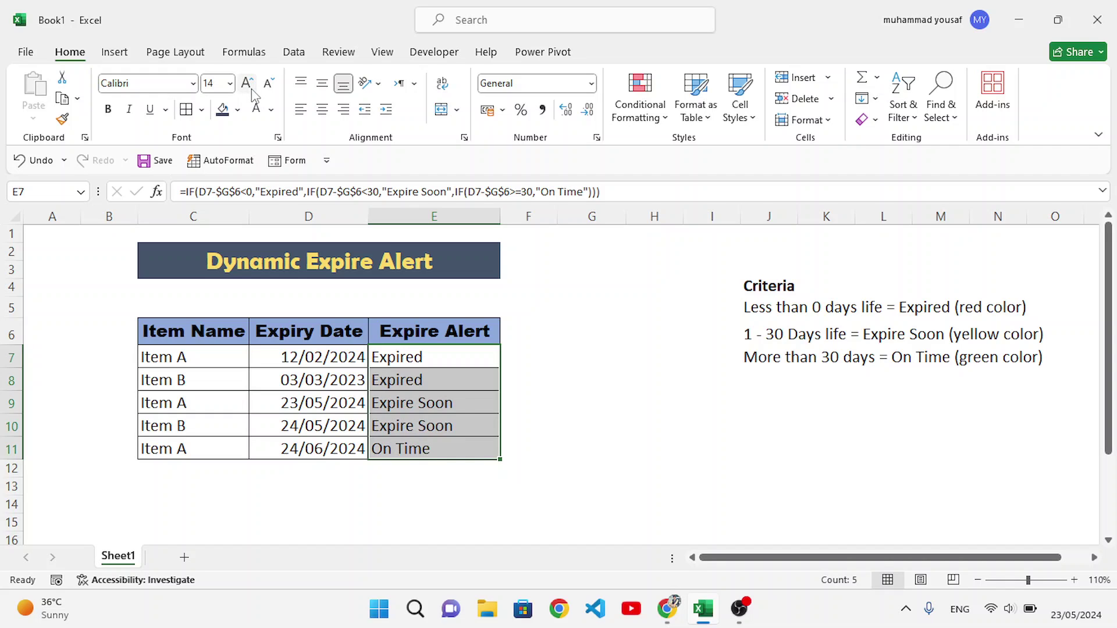
click(561, 448)
click(434, 358)
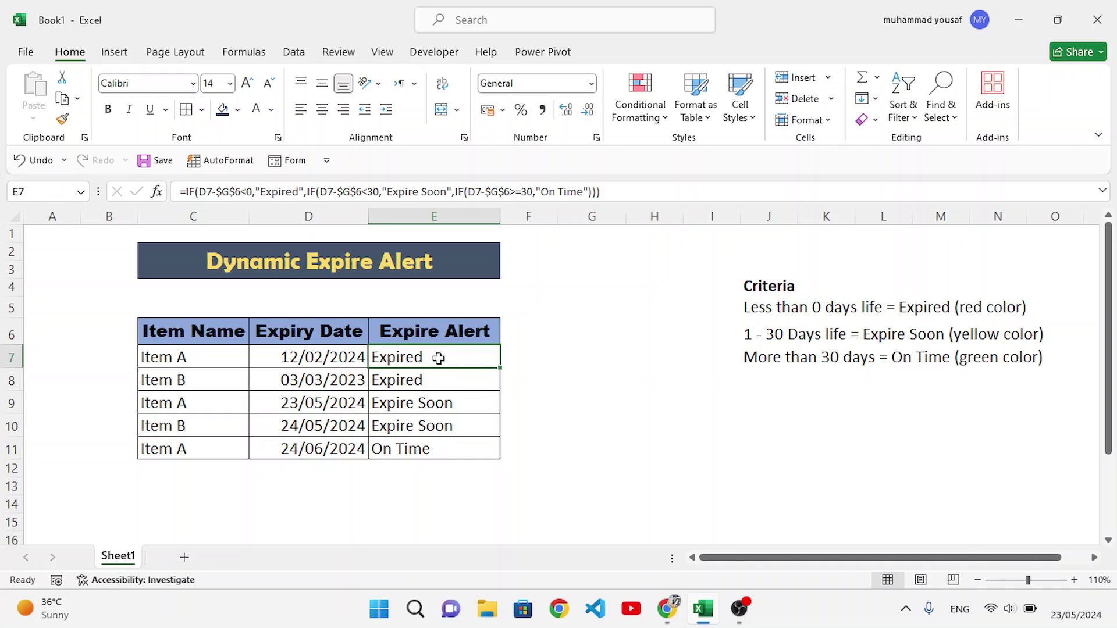
- Create a formula-based conditional formatting rule =E7="Expired" on E7:E11
drag(438, 359, 437, 445)
click(640, 110)
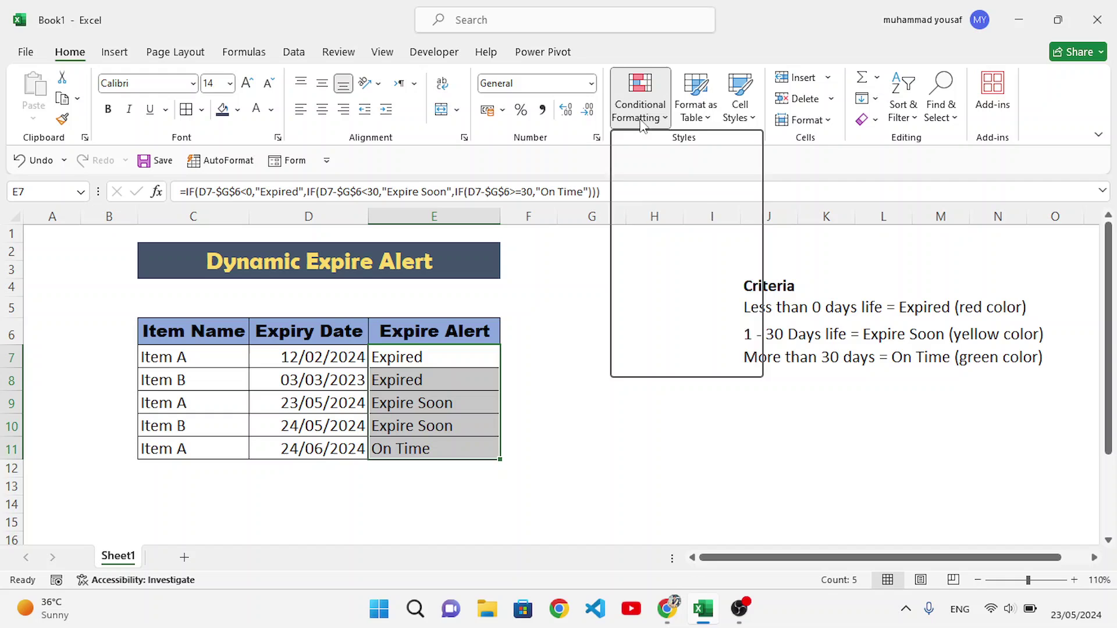
click(663, 321)
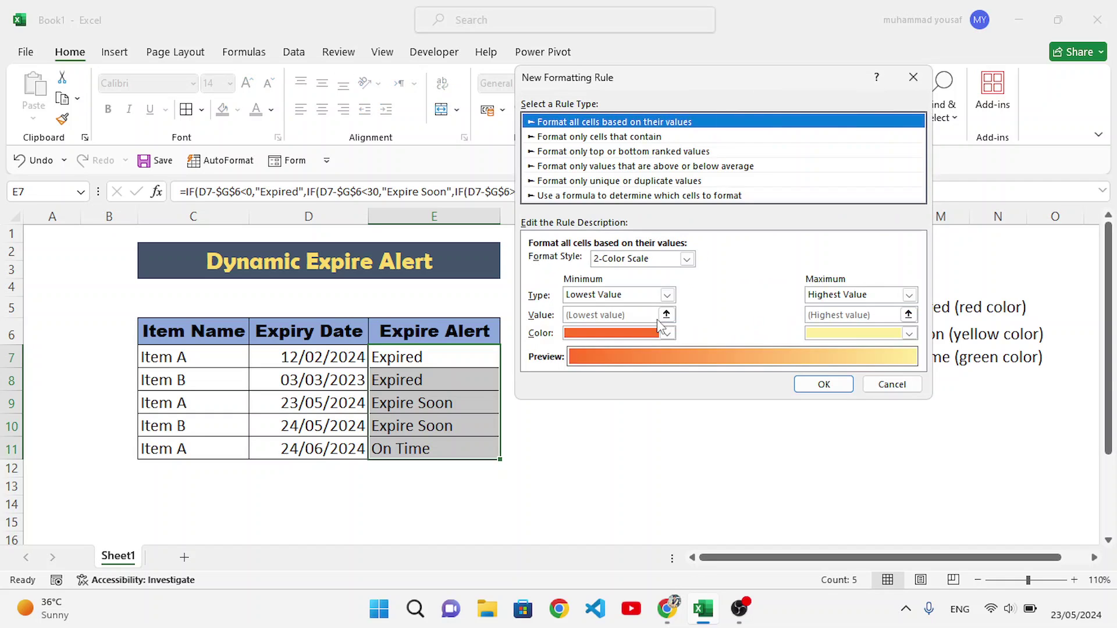
click(604, 197)
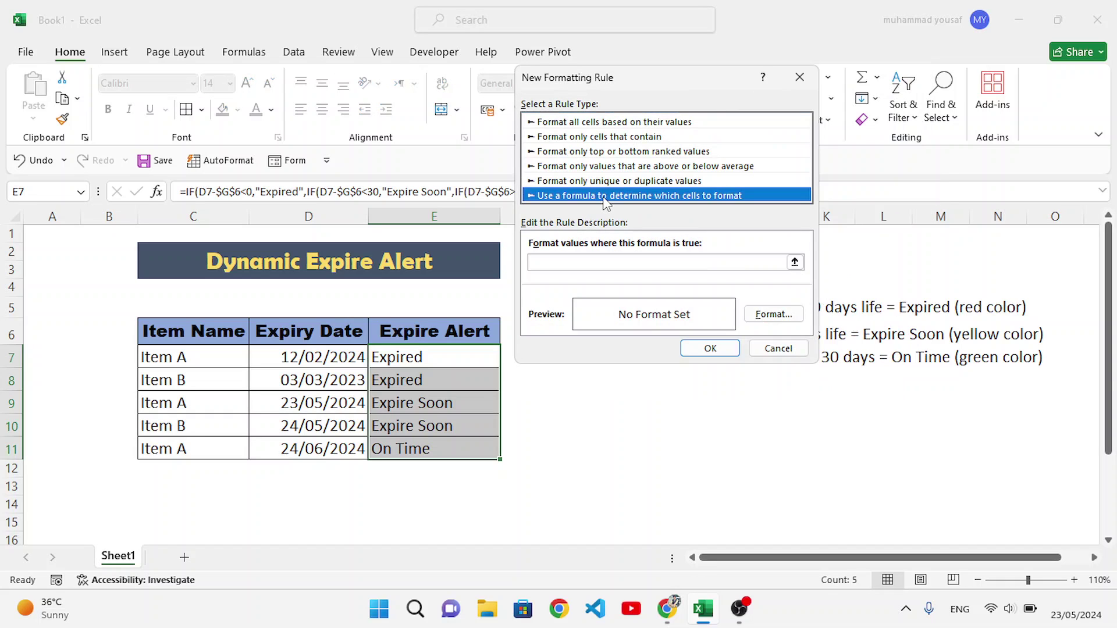
click(617, 262)
text(=)
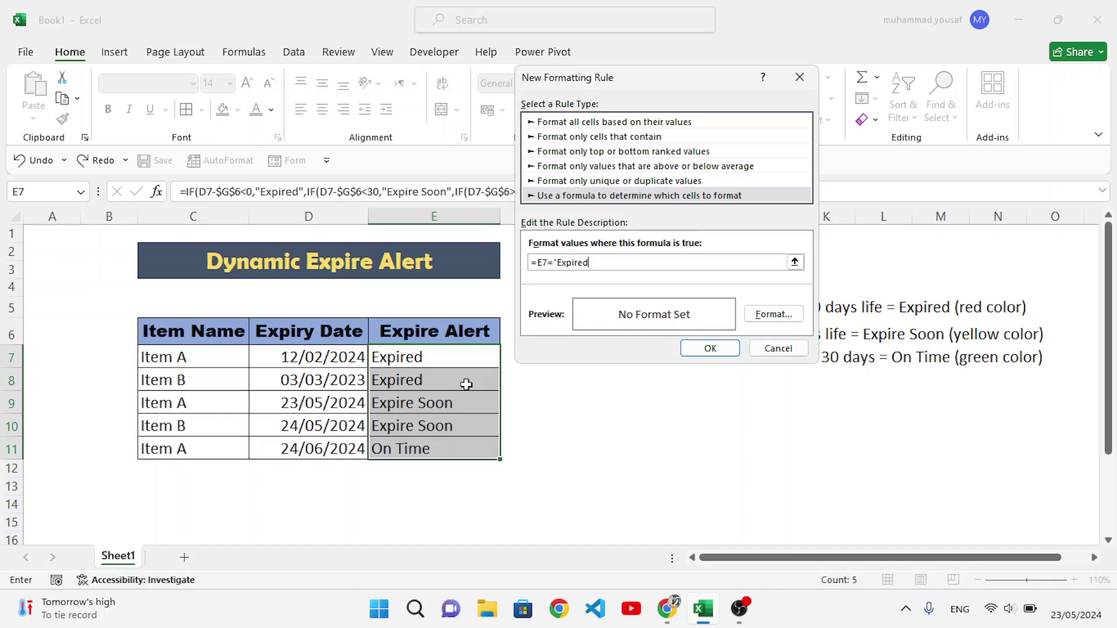
- Give the Expired rule a light red custom fill
click(779, 314)
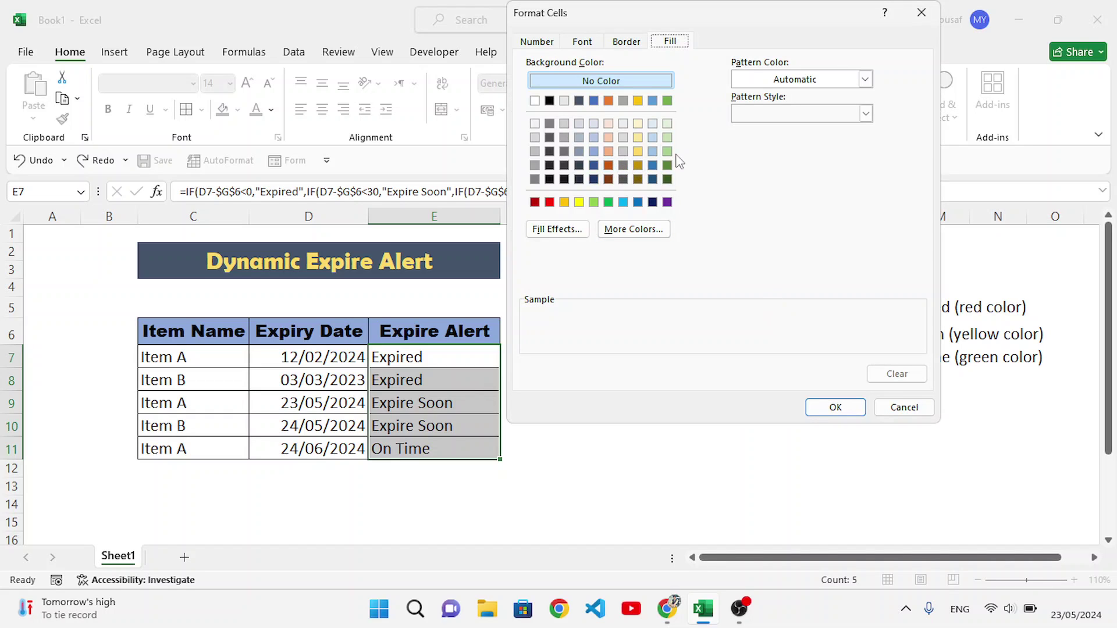
click(635, 229)
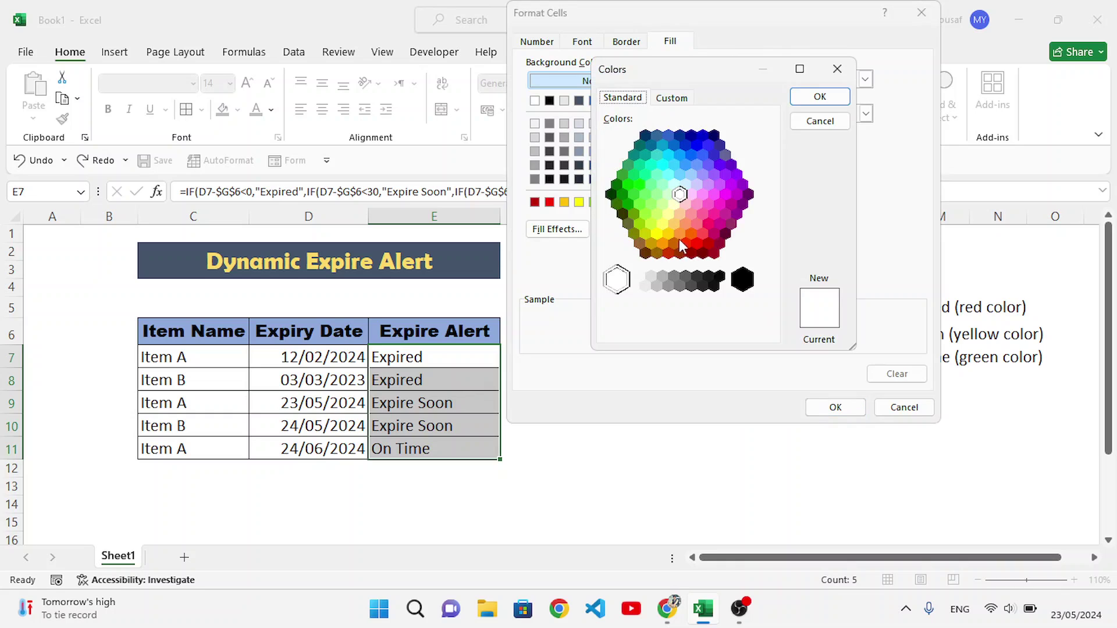
click(690, 234)
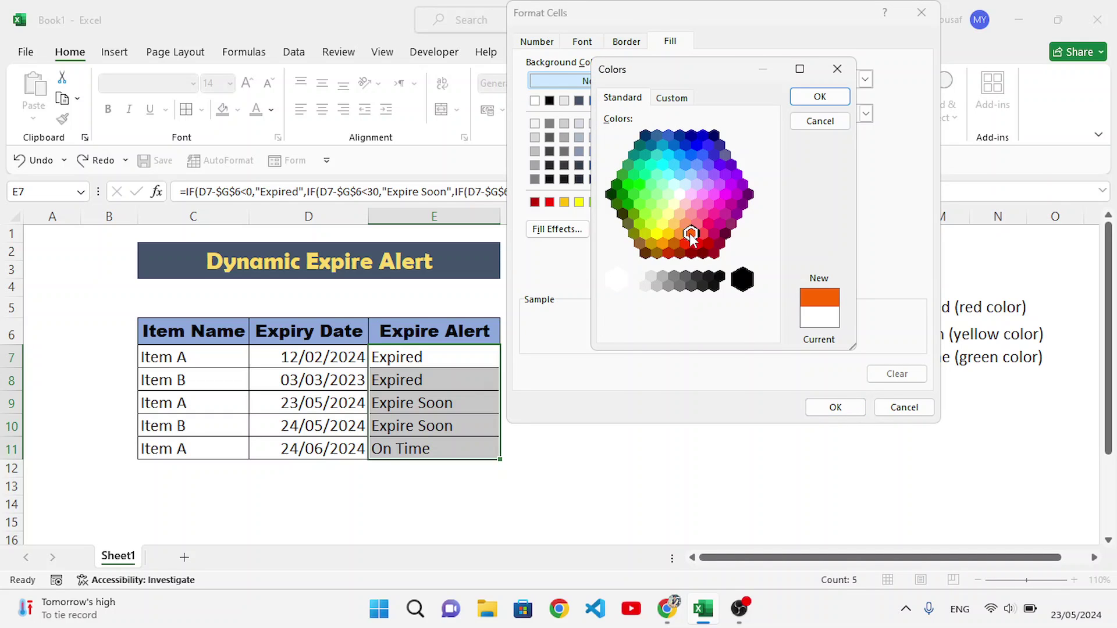
click(669, 99)
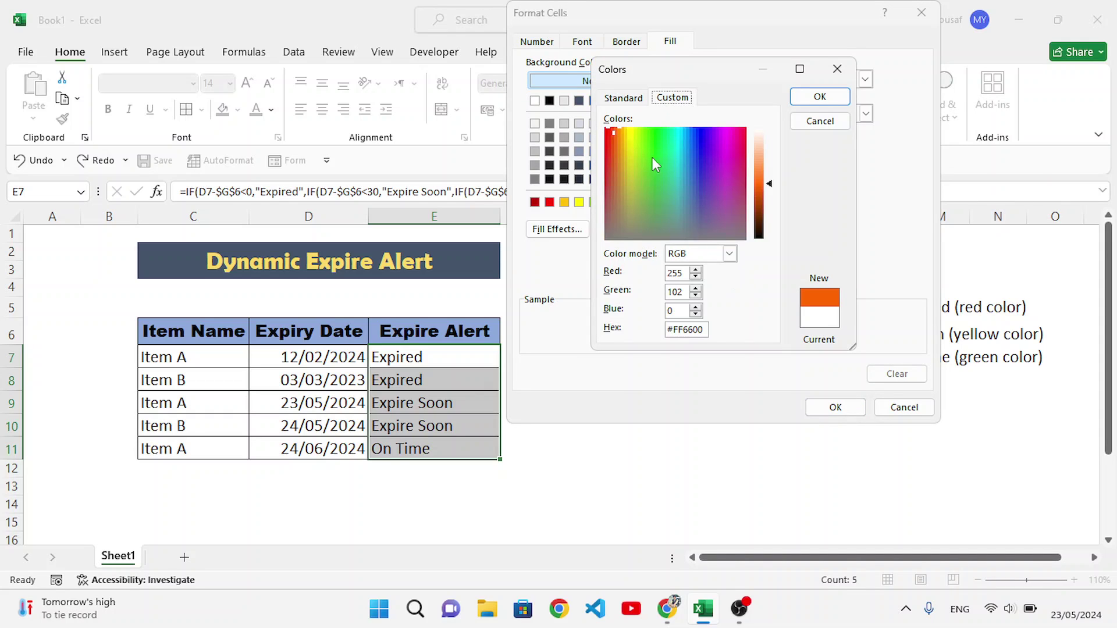
click(609, 135)
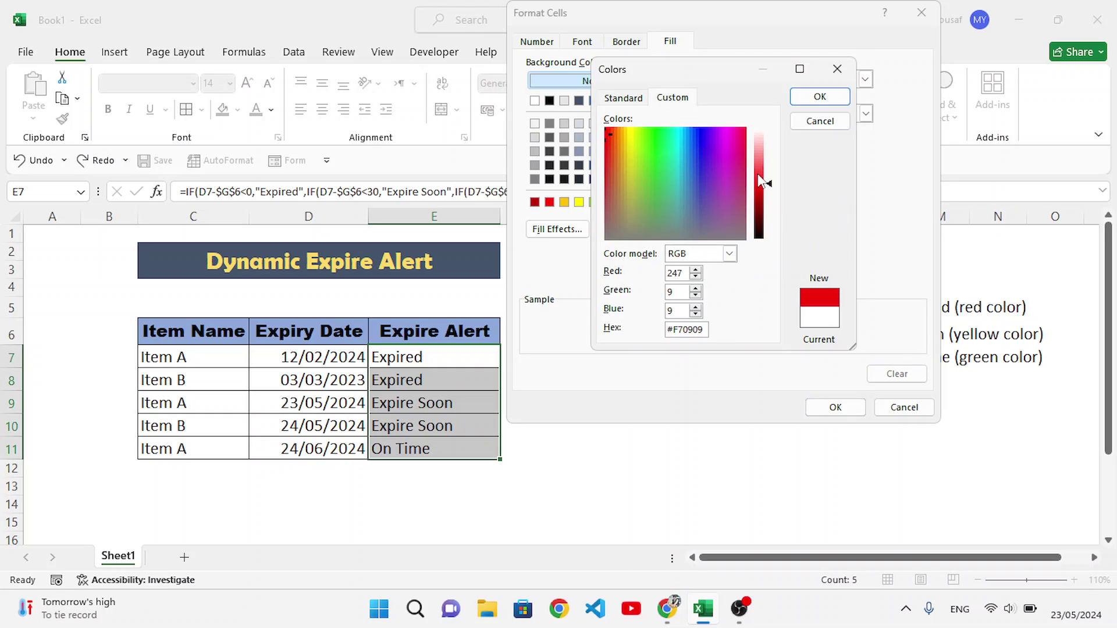
click(759, 169)
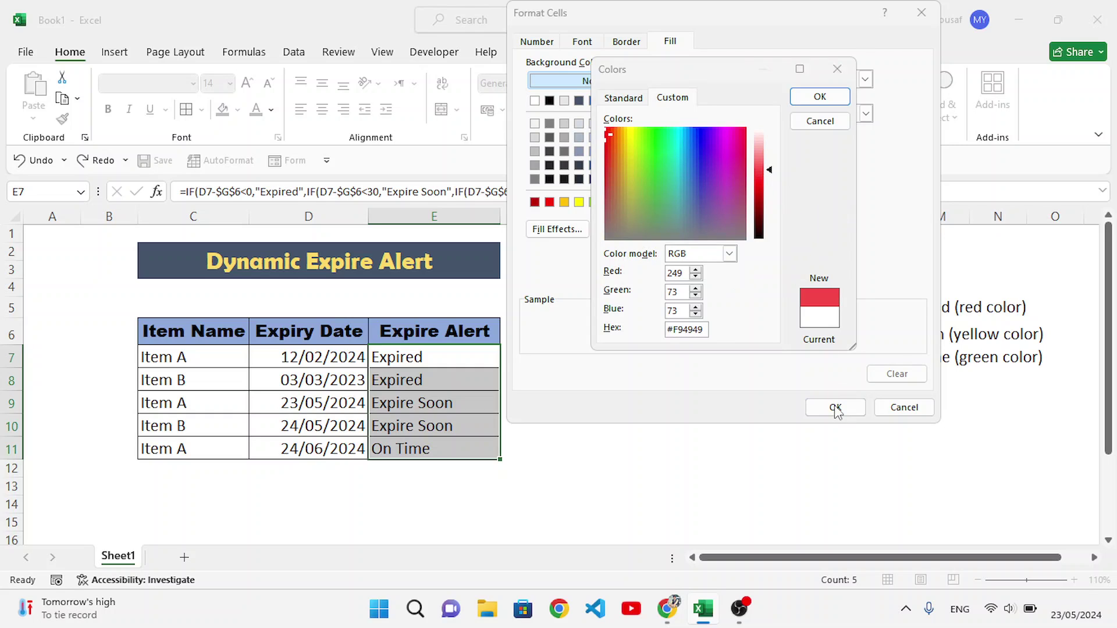
key(Return)
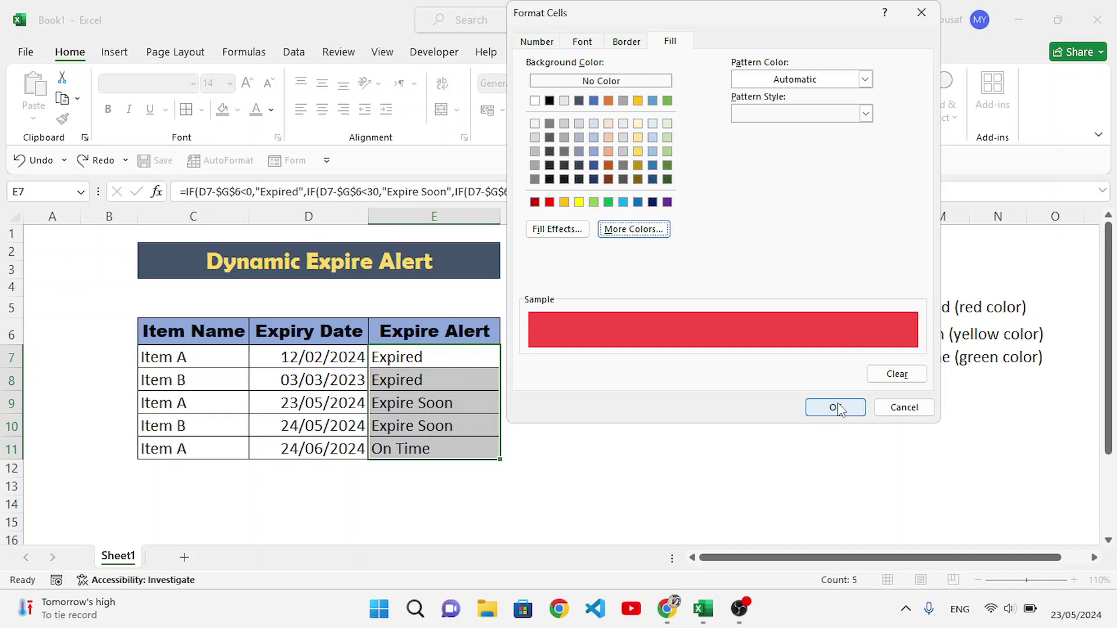
click(837, 409)
- Apply the red Expired rule and open the Conditional Formatting Rules Manager
click(707, 351)
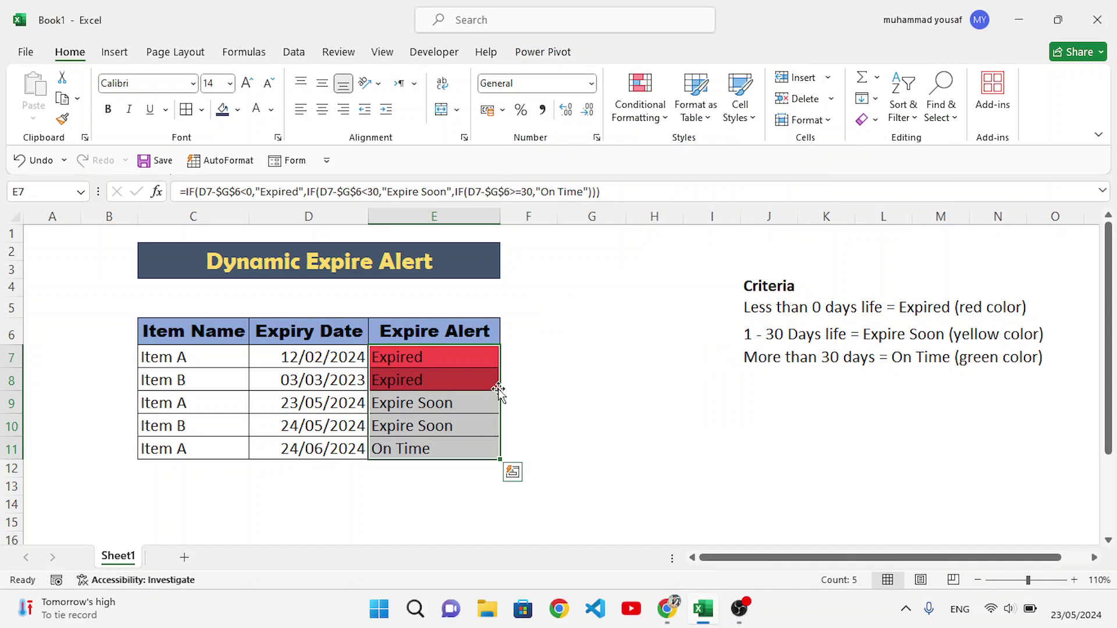
click(640, 107)
click(675, 365)
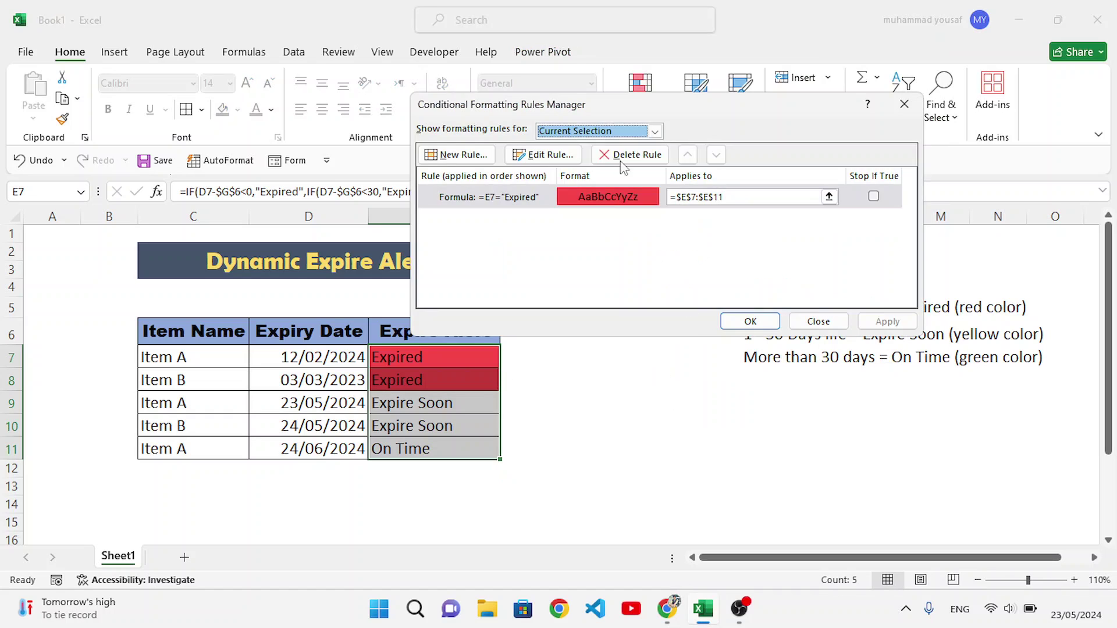
drag(622, 107, 708, 107)
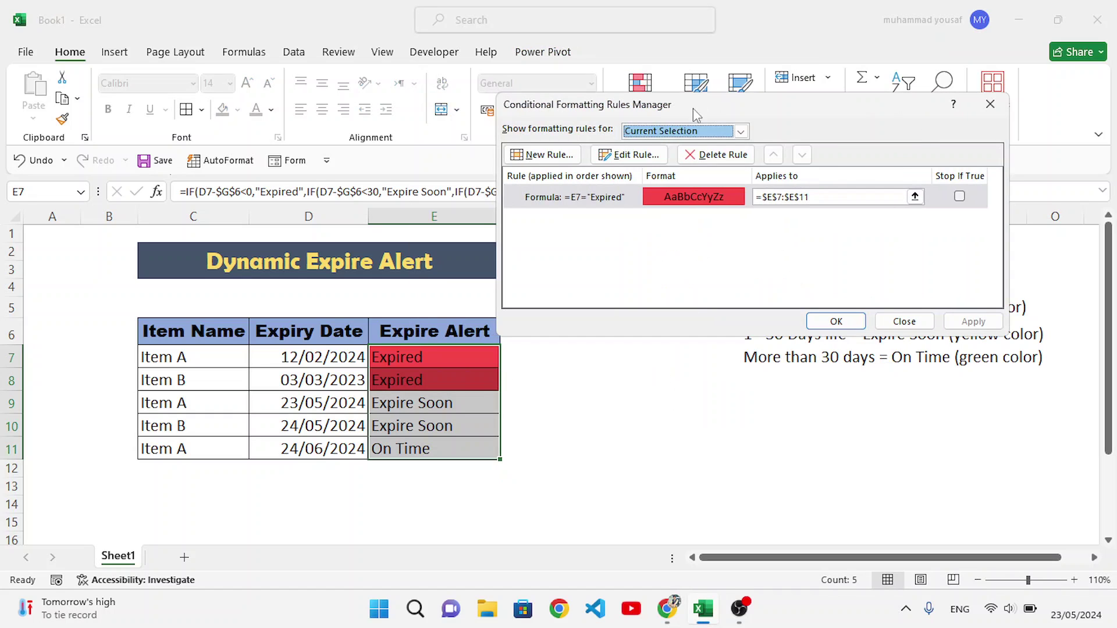
- Add the formula rule =E7="Expire Soon" with a light yellow fill
click(550, 155)
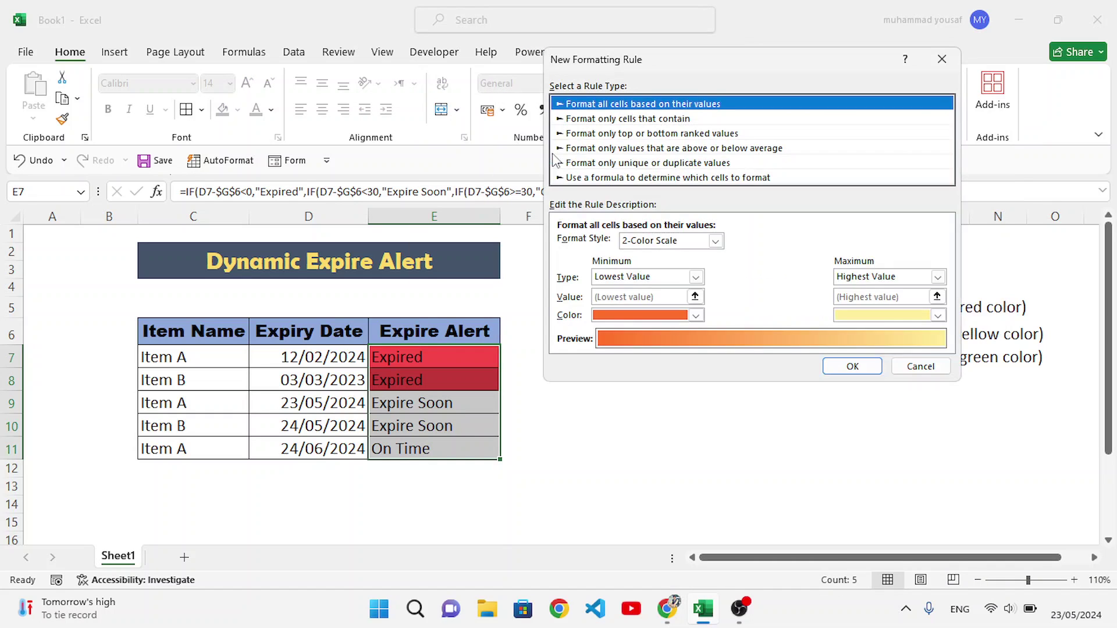
click(628, 178)
click(643, 240)
text(=)
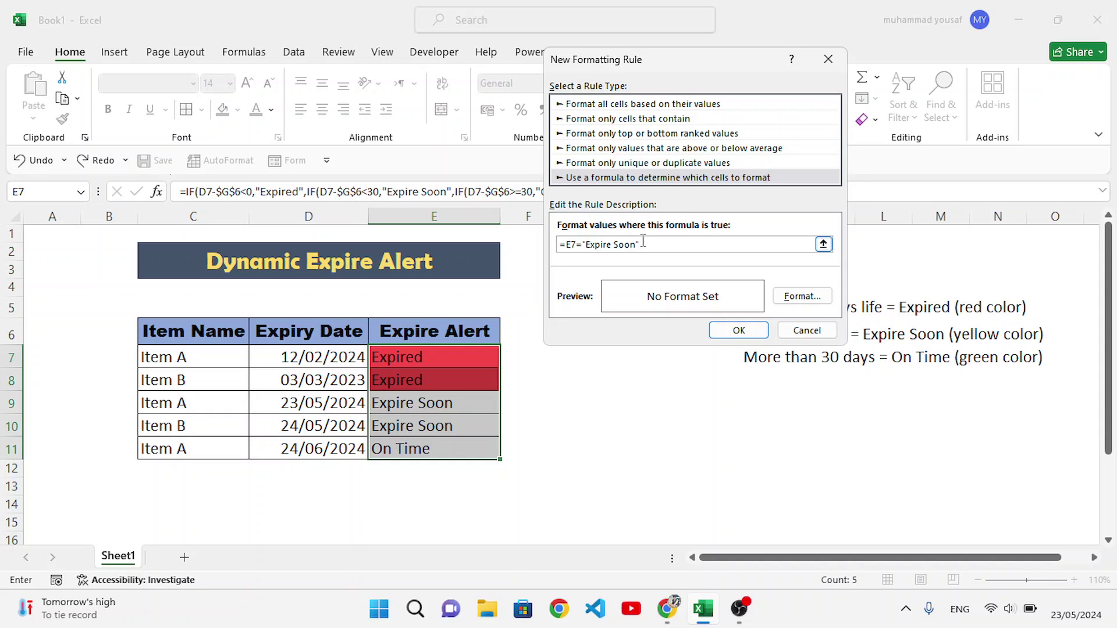
click(808, 299)
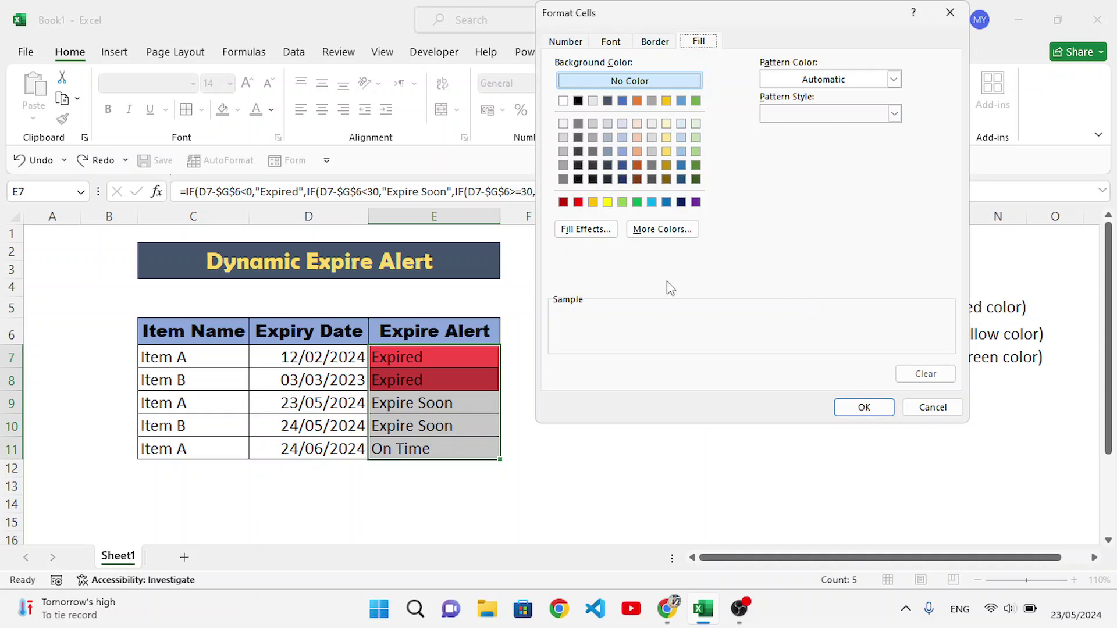
click(666, 151)
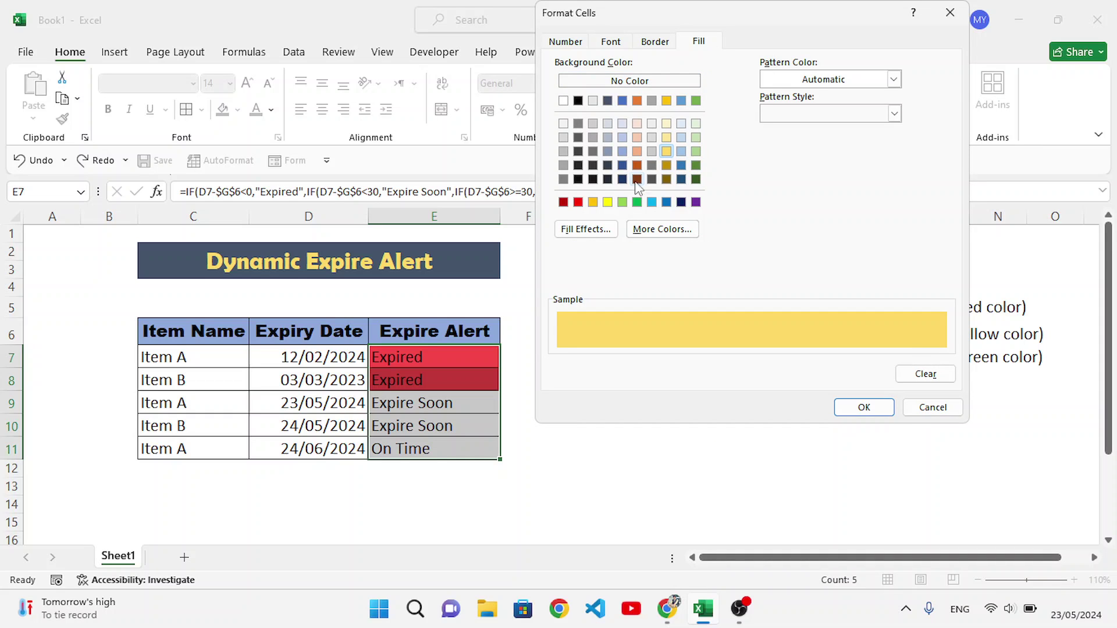
click(867, 409)
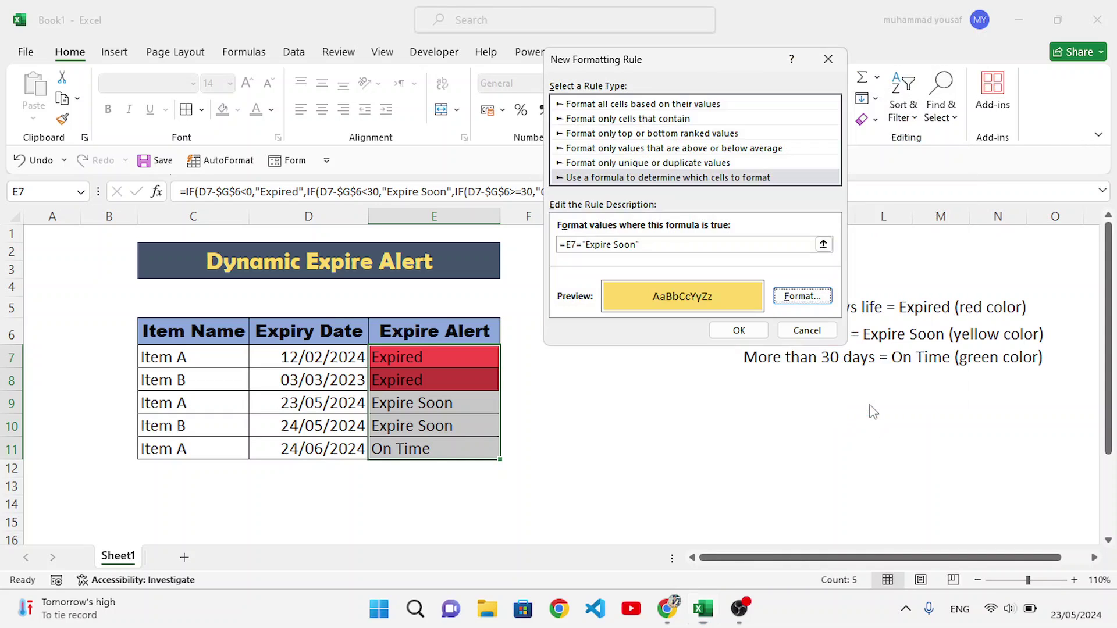
click(739, 331)
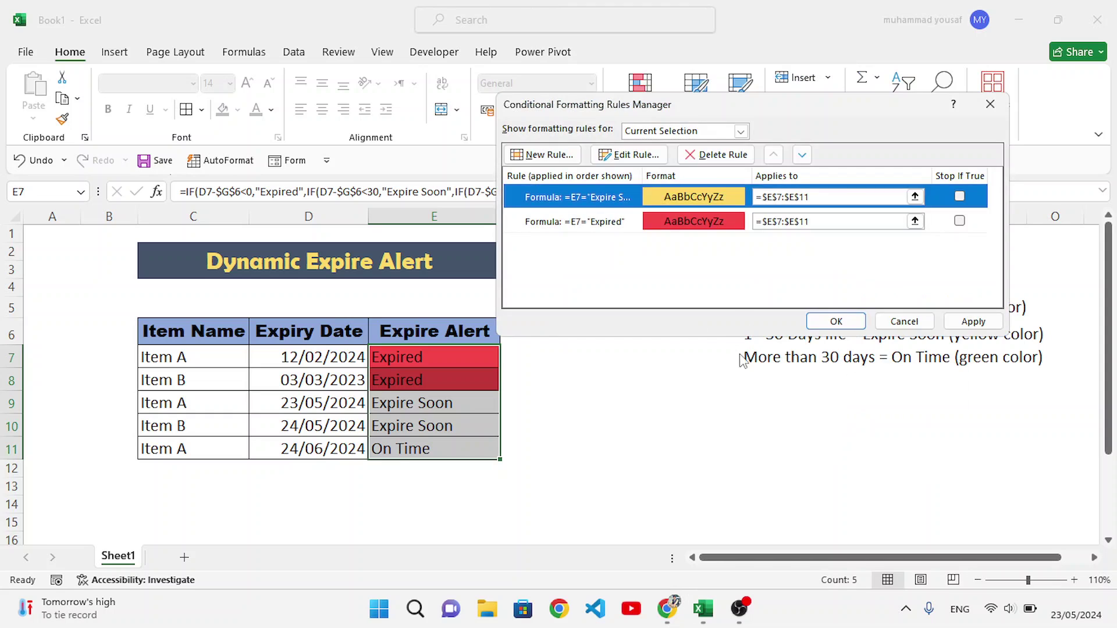
- Add the formula rule =E7="On Time" with a light green fill
click(572, 158)
click(653, 180)
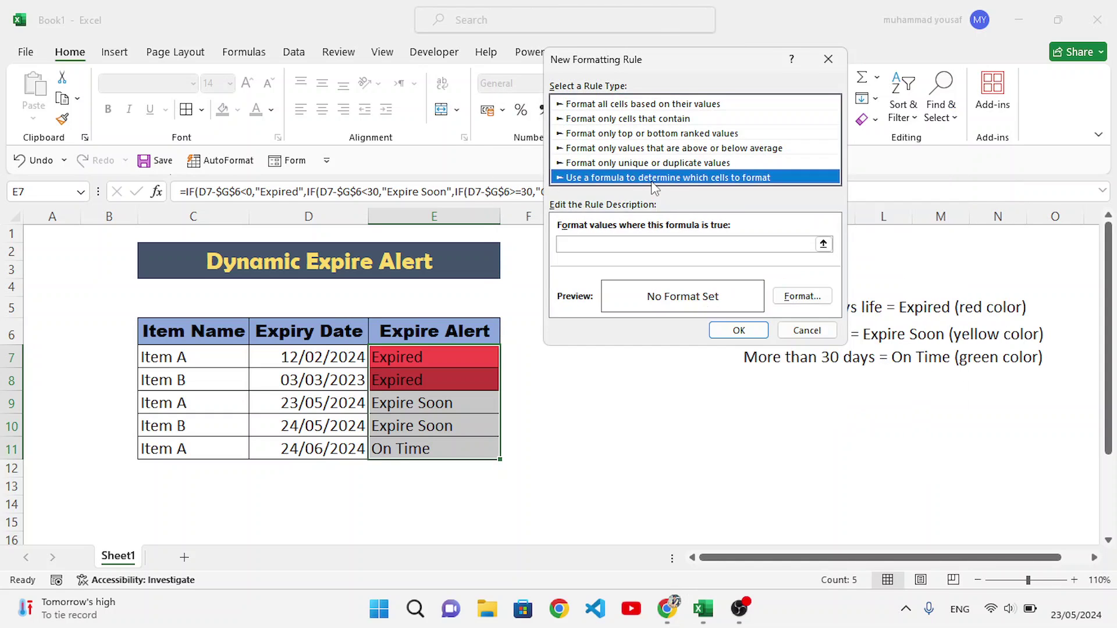
click(669, 245)
text(=)
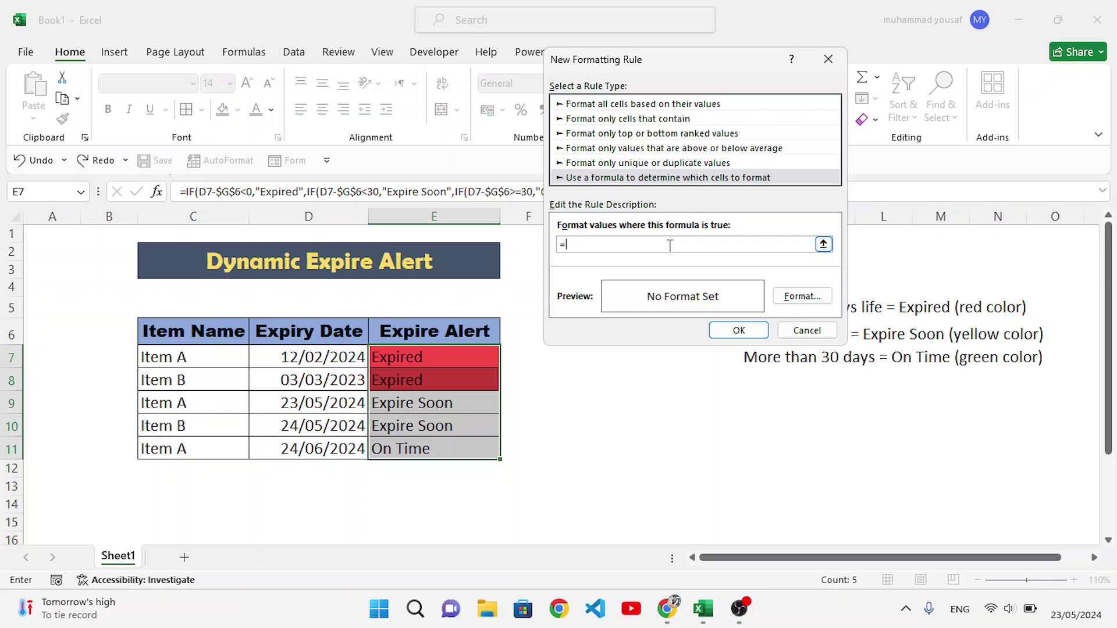
text(E7="On Time)
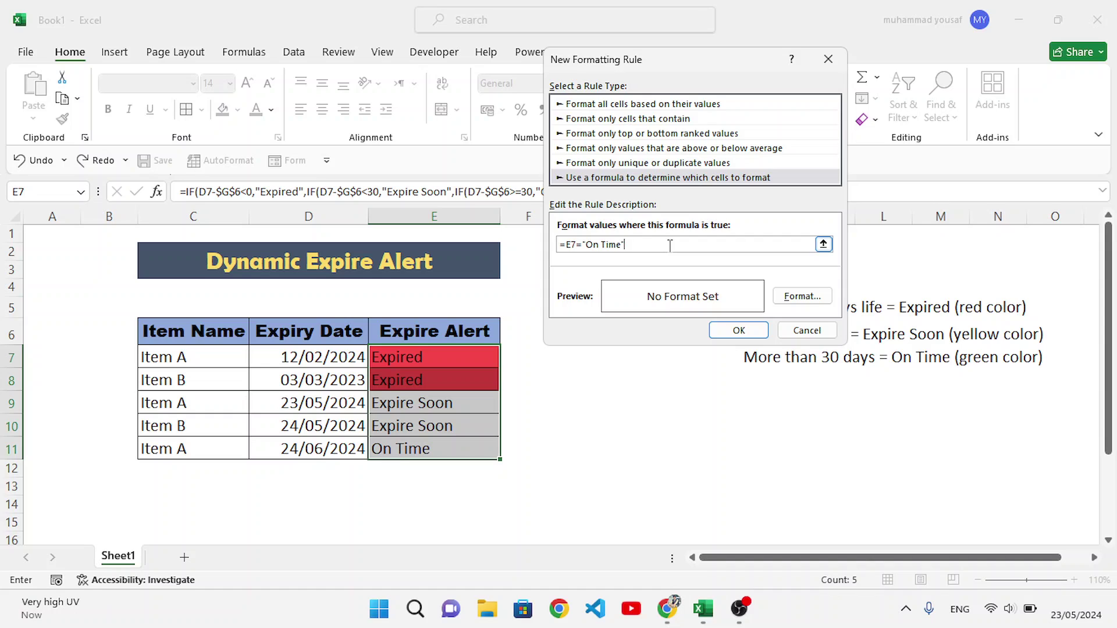
click(803, 298)
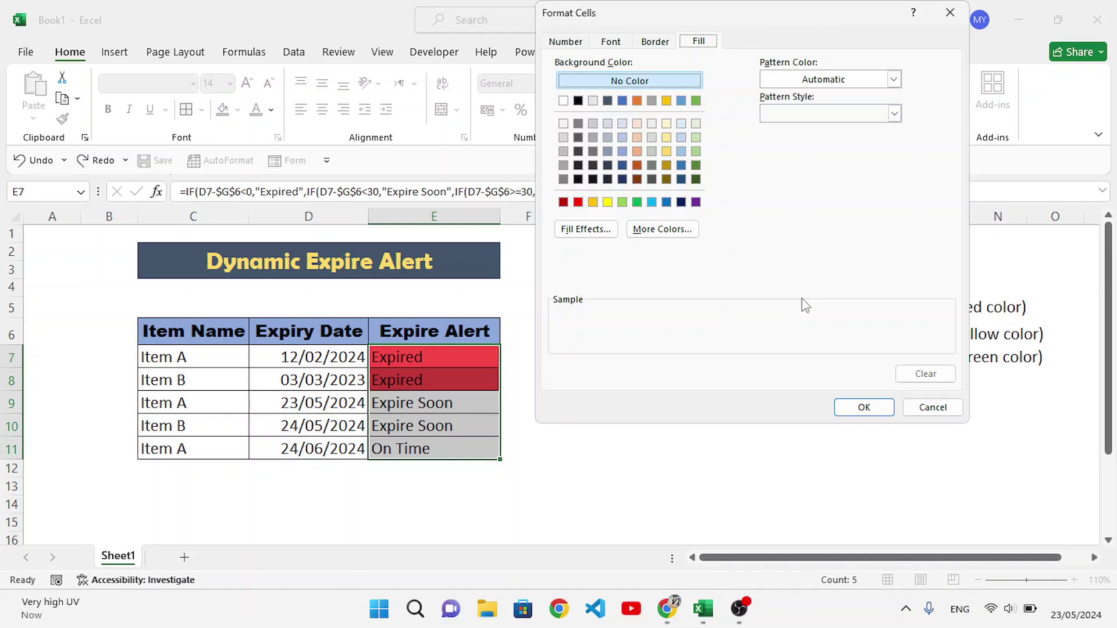
click(697, 153)
click(860, 407)
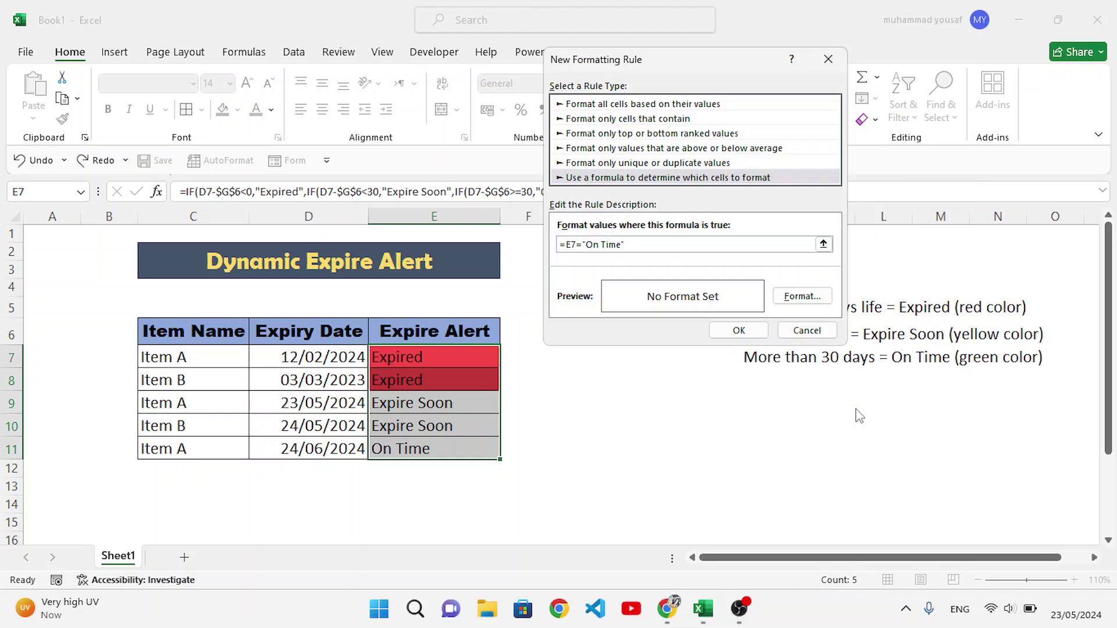
click(737, 330)
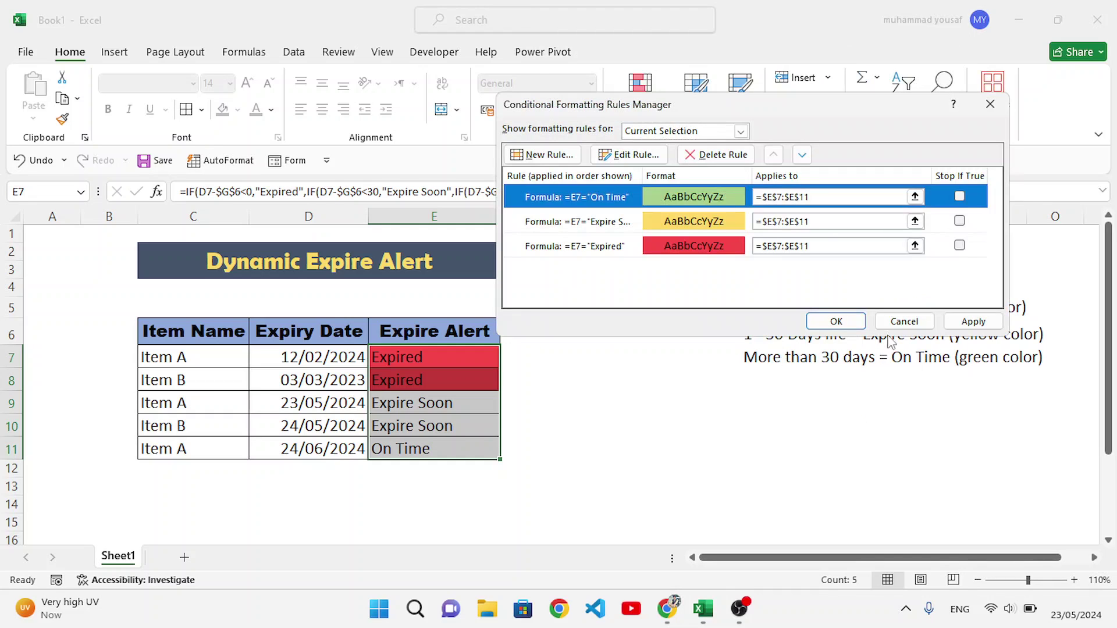
- Apply all three rules to the alert column and close the Rules Manager
click(949, 324)
click(892, 327)
click(589, 453)
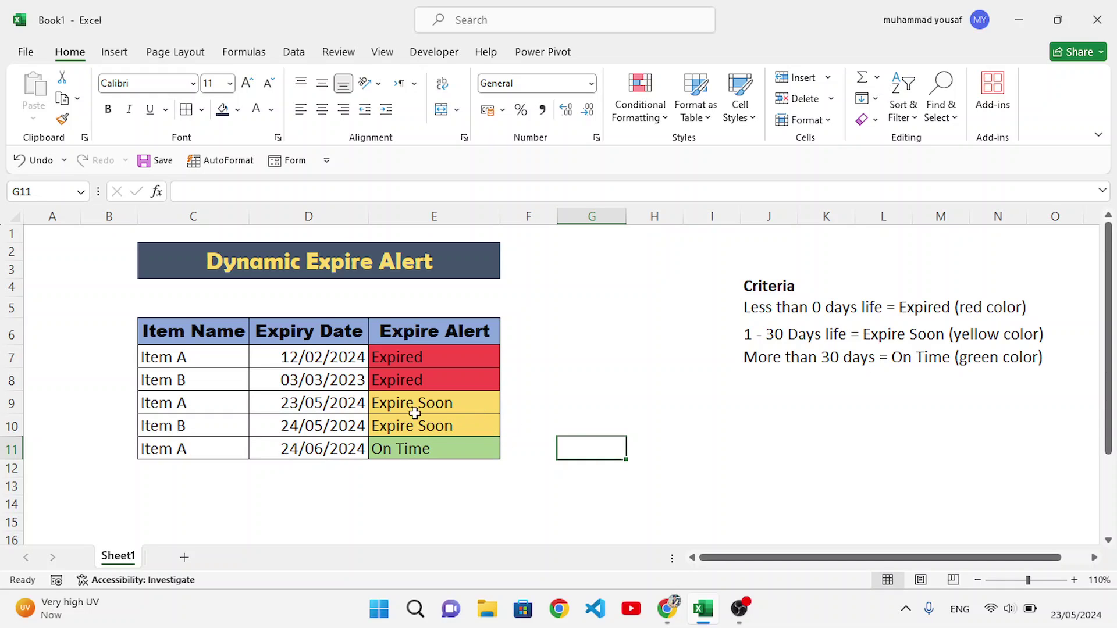
- After checking D9's TODAY-based date, change D10's expiry date to 24/06/2024
click(314, 404)
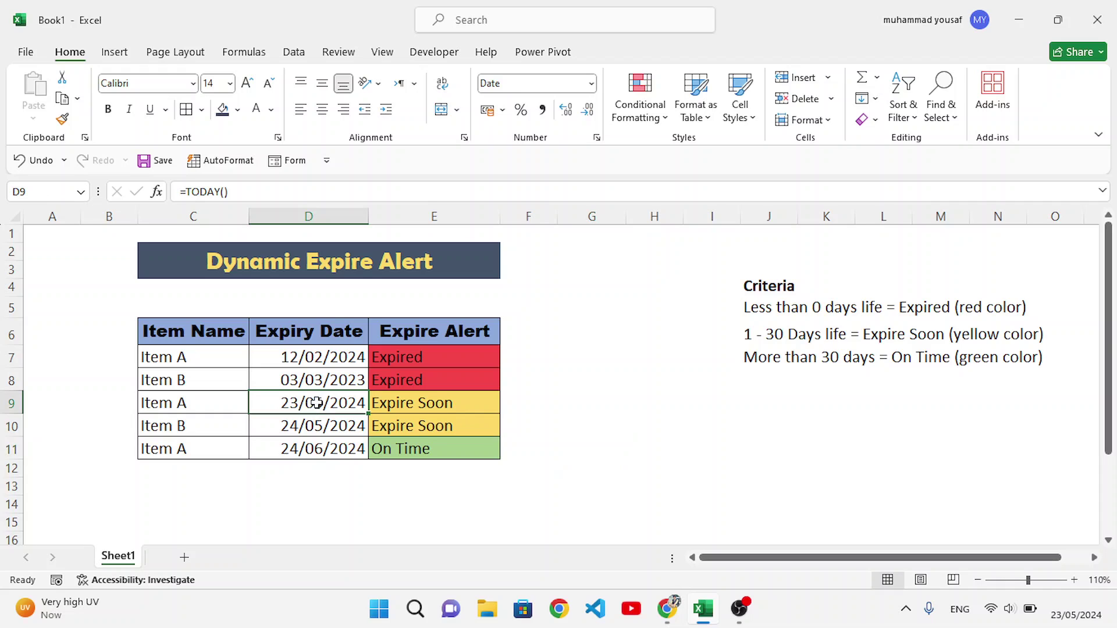
double_click(322, 402)
click(324, 427)
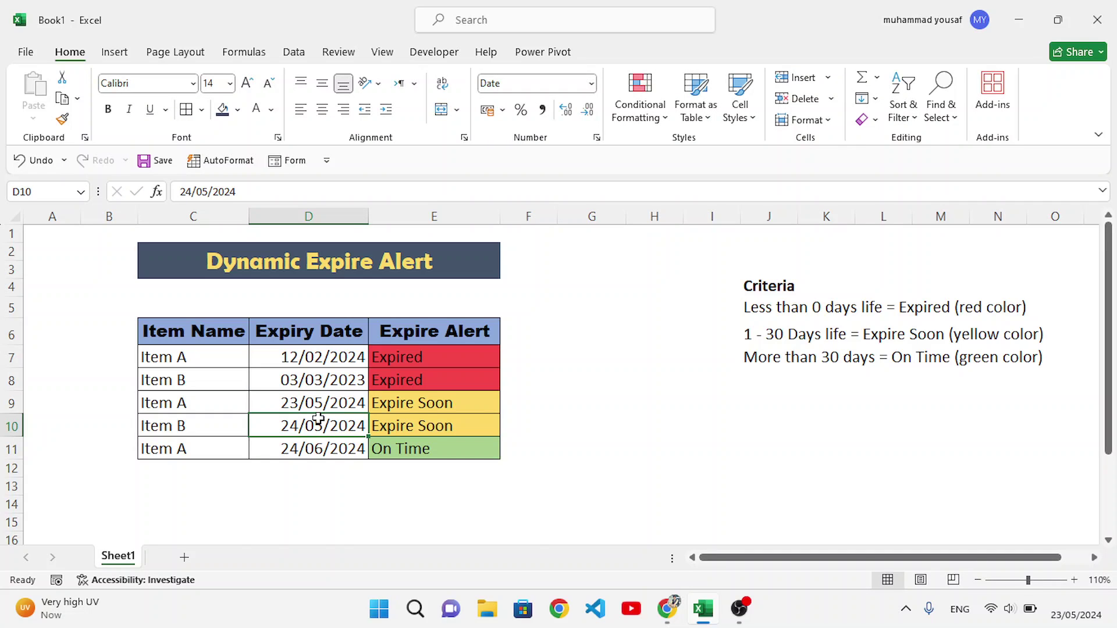
double_click(322, 426)
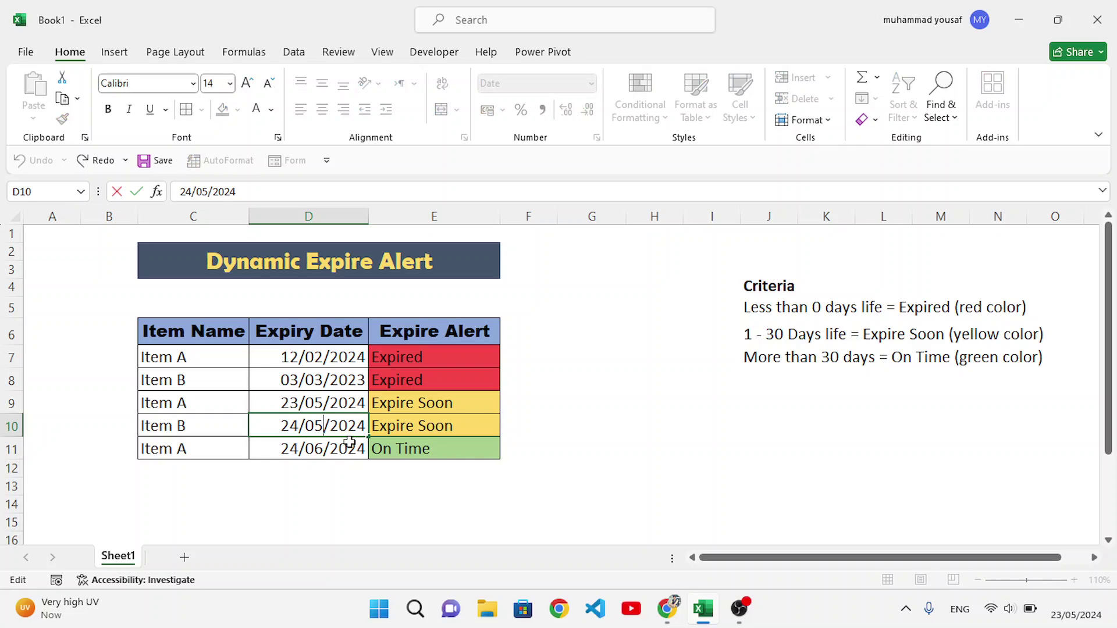
key(BackSpace)
text(6)
key(Return)
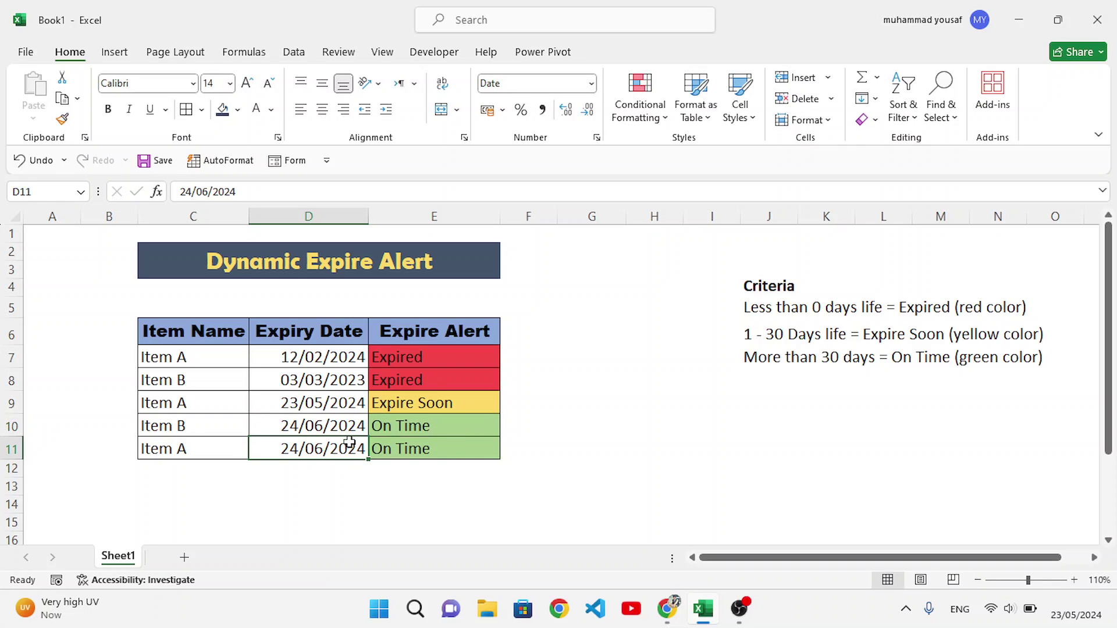
click(411, 424)
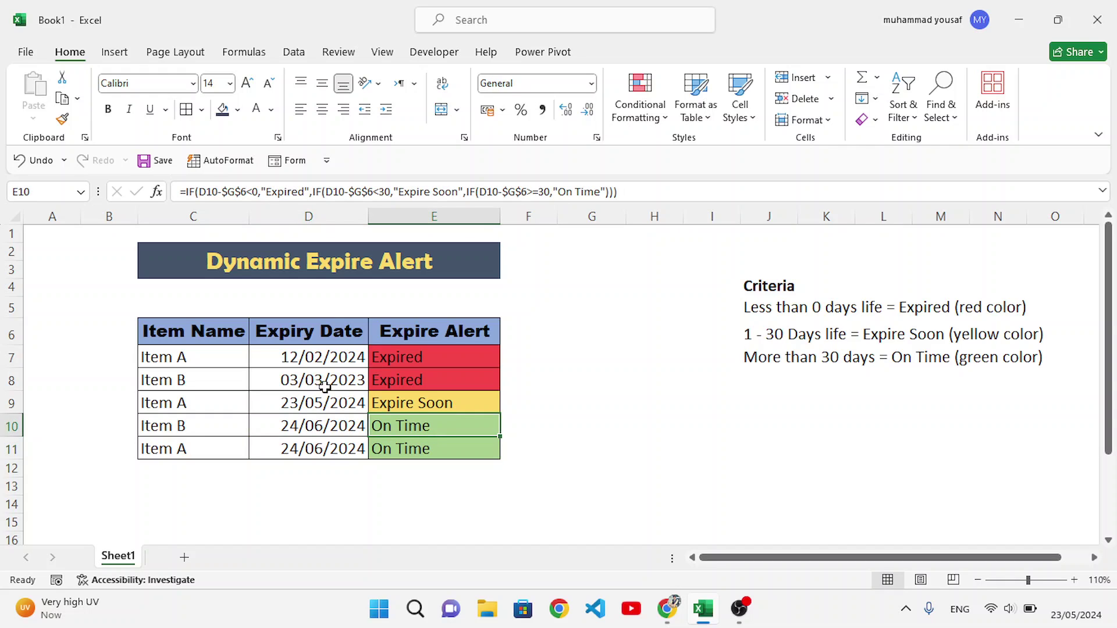
- Change D7's expiry date to 12/07/2024 so E7 turns to a green On Time alert
double_click(317, 357)
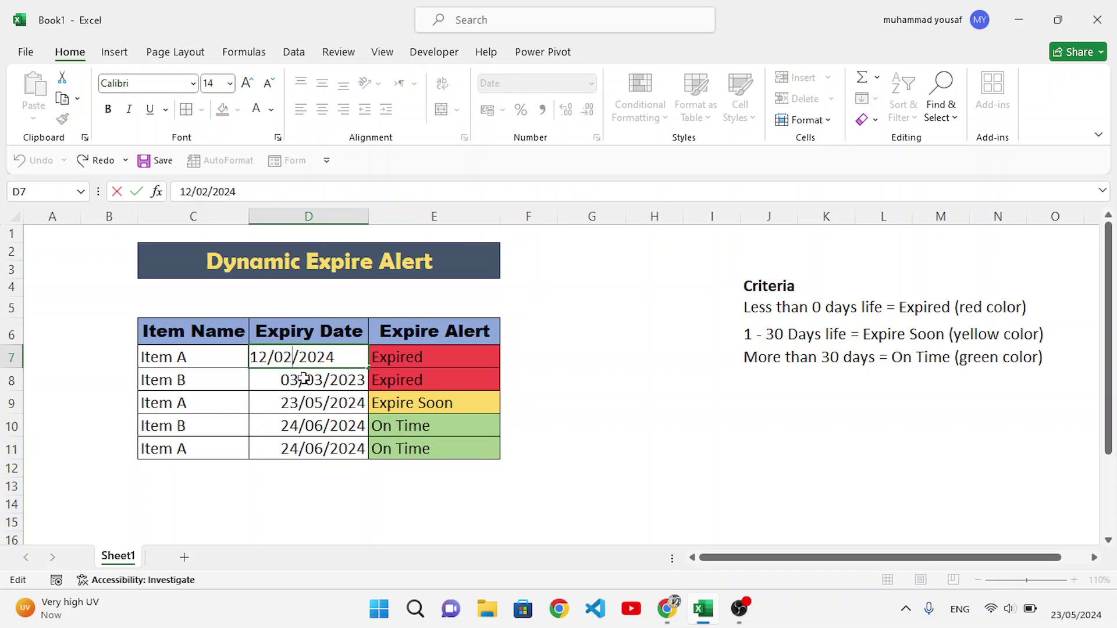
key(BackSpace)
text(7)
key(Return)
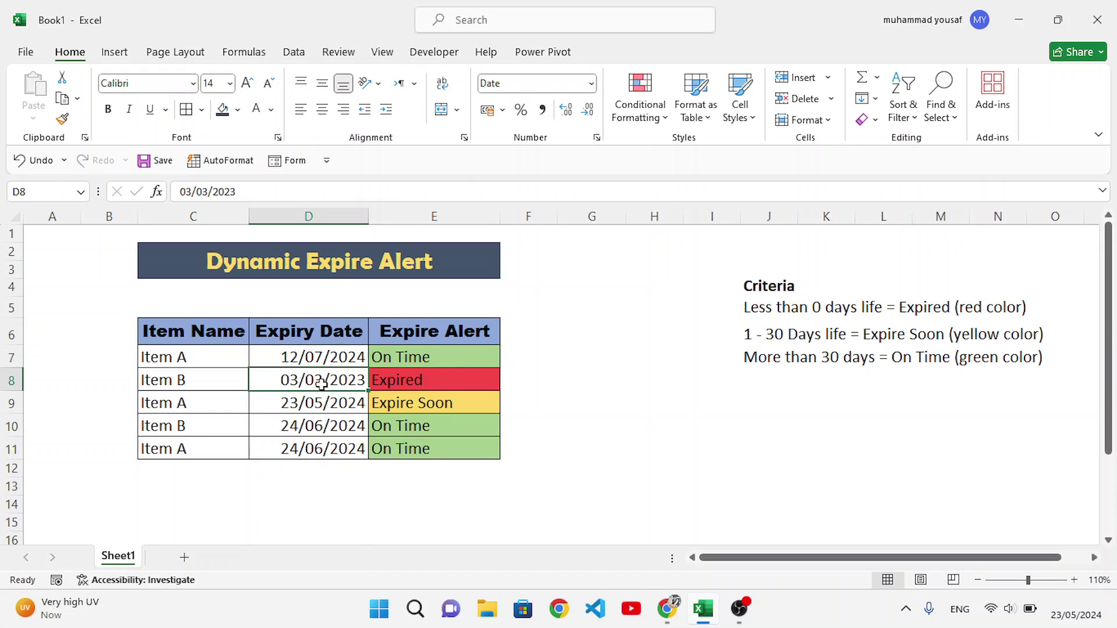
click(613, 452)
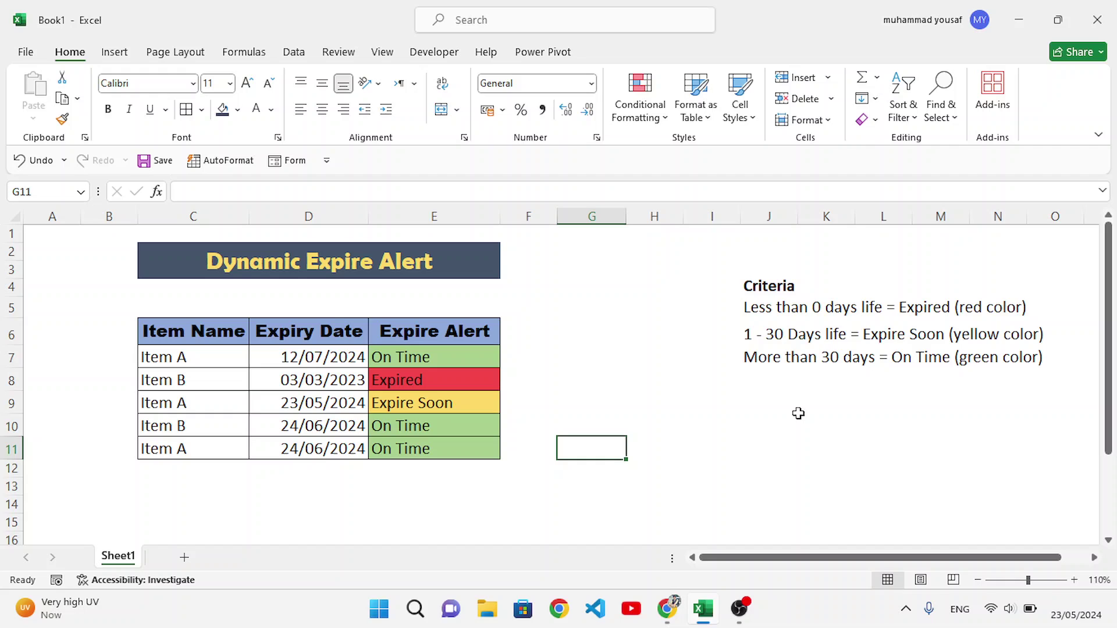
drag(449, 360, 444, 448)
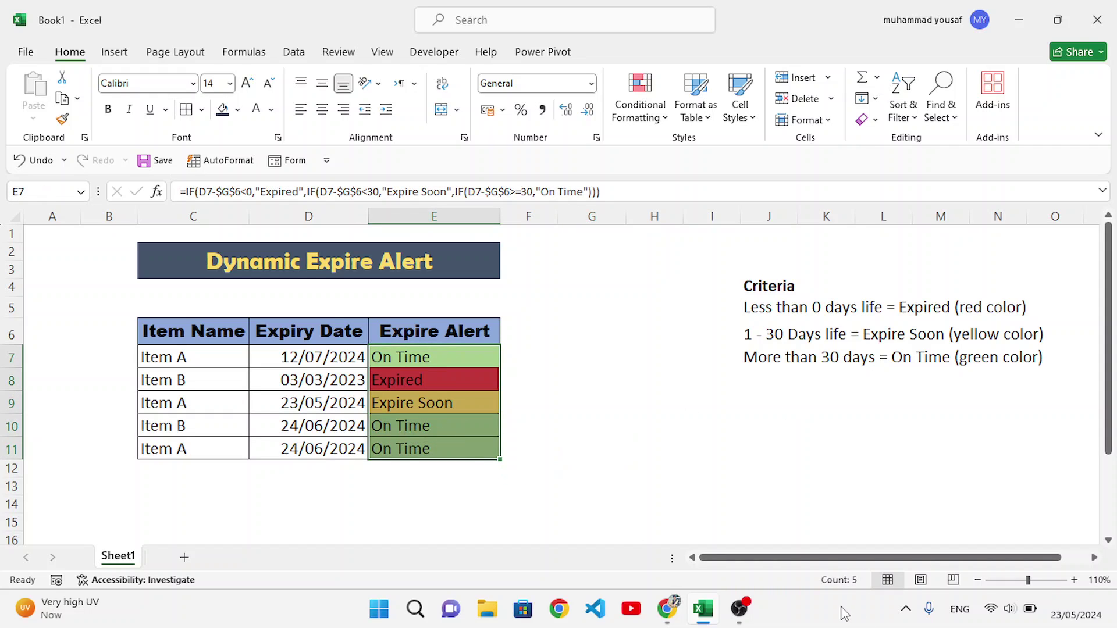
click(826, 620)
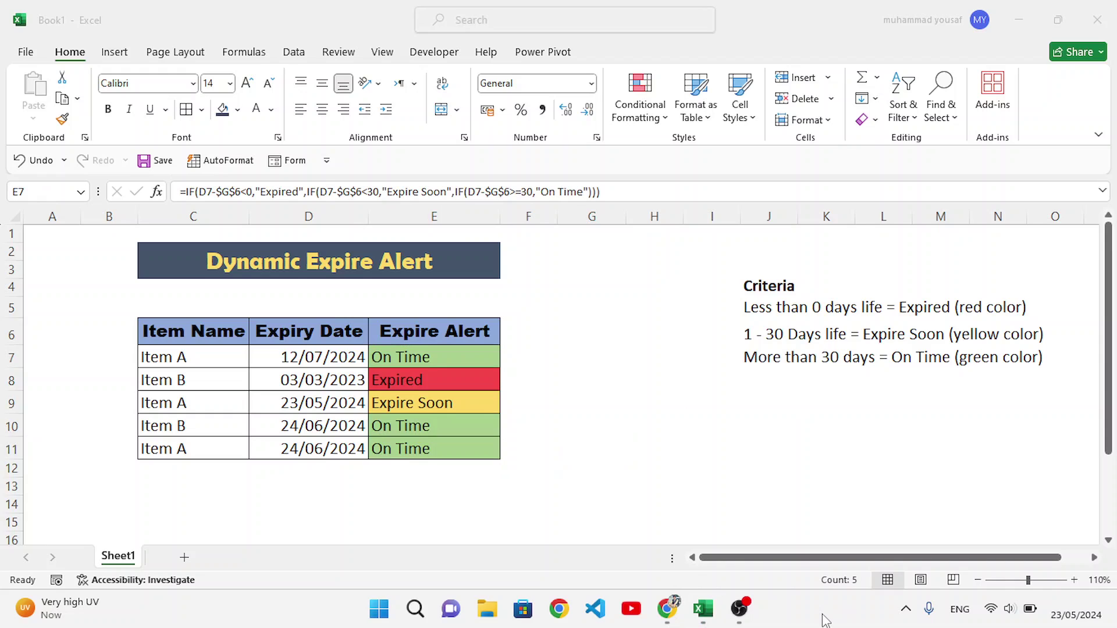